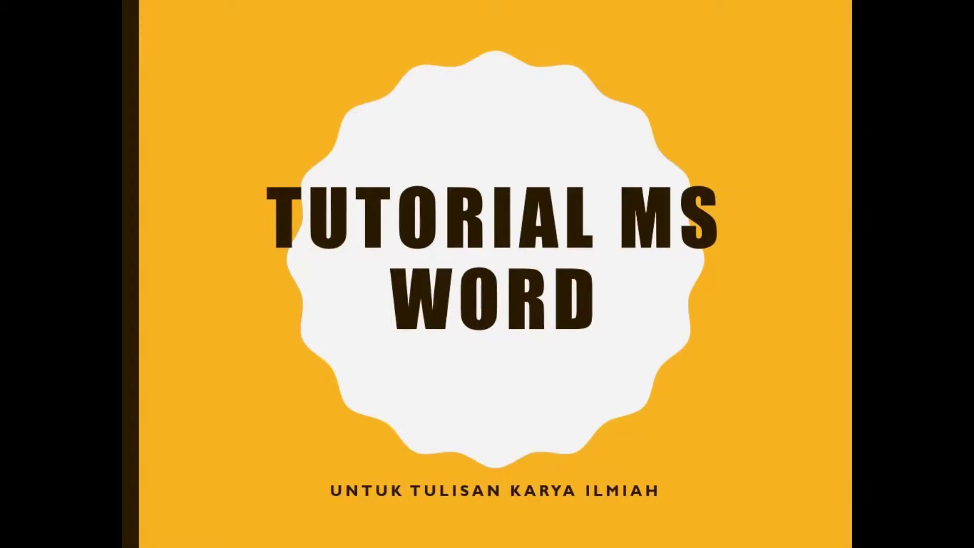
- Advance the intro slides to the Membuat Daftar Isi slide
{"action": "key", "text": "Right"}
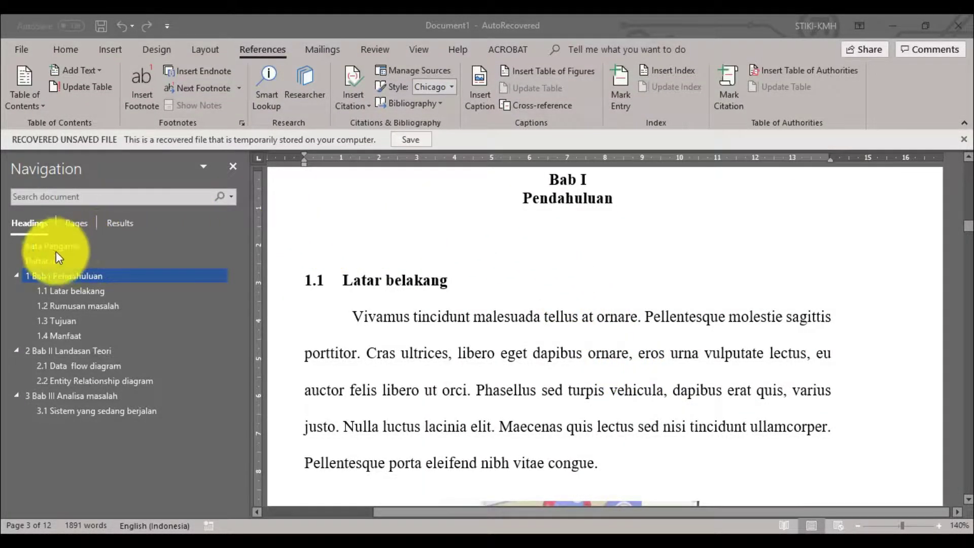
- Jump to the Daftar Isi heading via the Navigation pane and add an empty line beneath it
{"action": "left_click", "coordinate": [43, 260]}
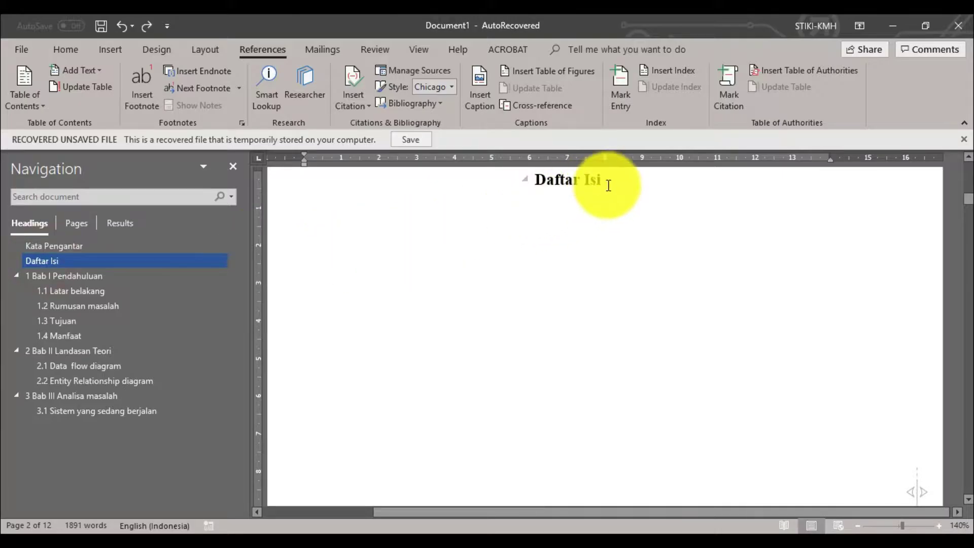
{"action": "left_click", "coordinate": [607, 186]}
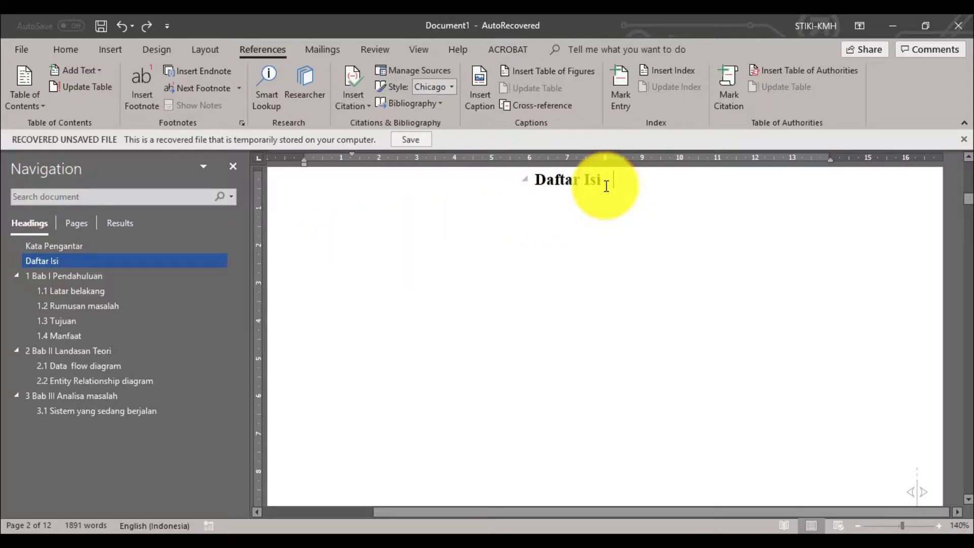
{"action": "key", "text": "Return"}
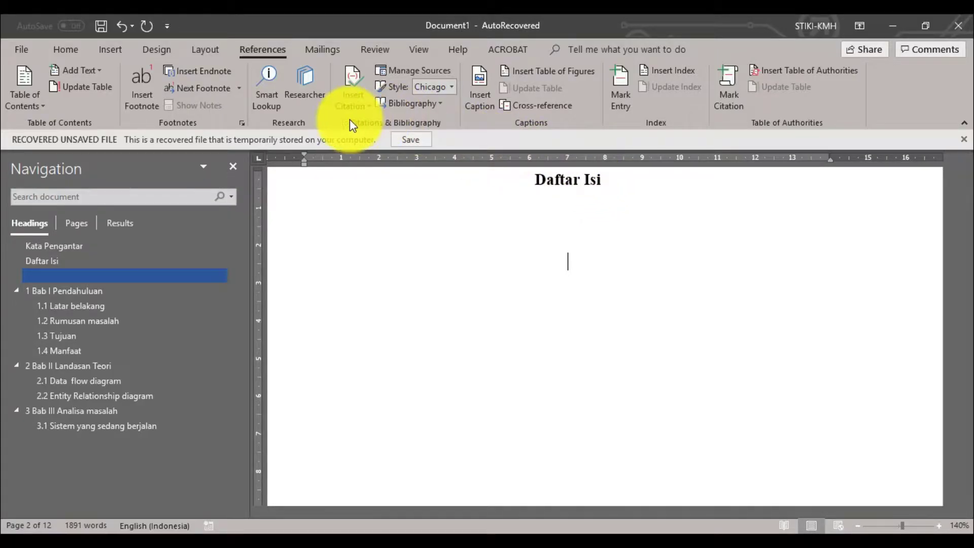
{"action": "left_click", "coordinate": [260, 50]}
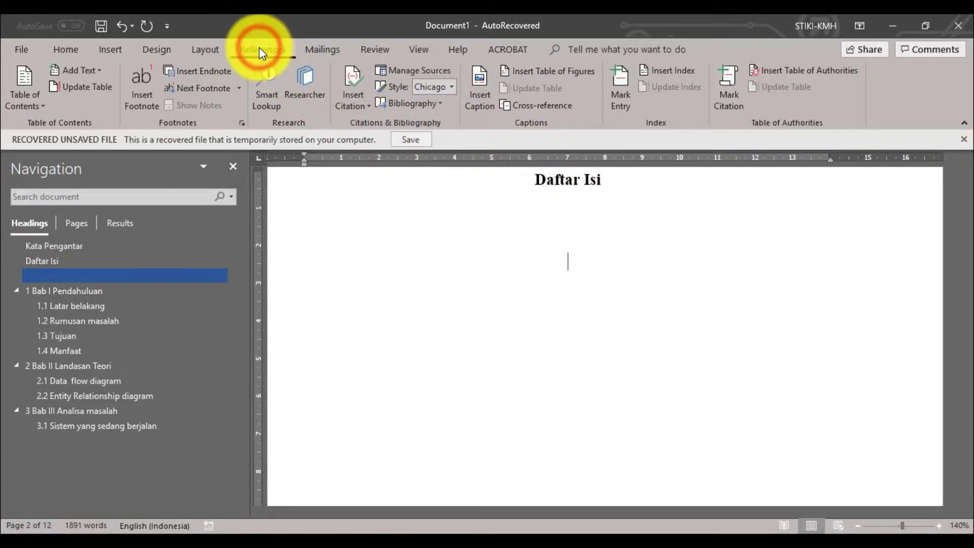
- In Custom Table of Contents, review the heading-level options and bring up the TOC entry styles
{"action": "left_click", "coordinate": [36, 105]}
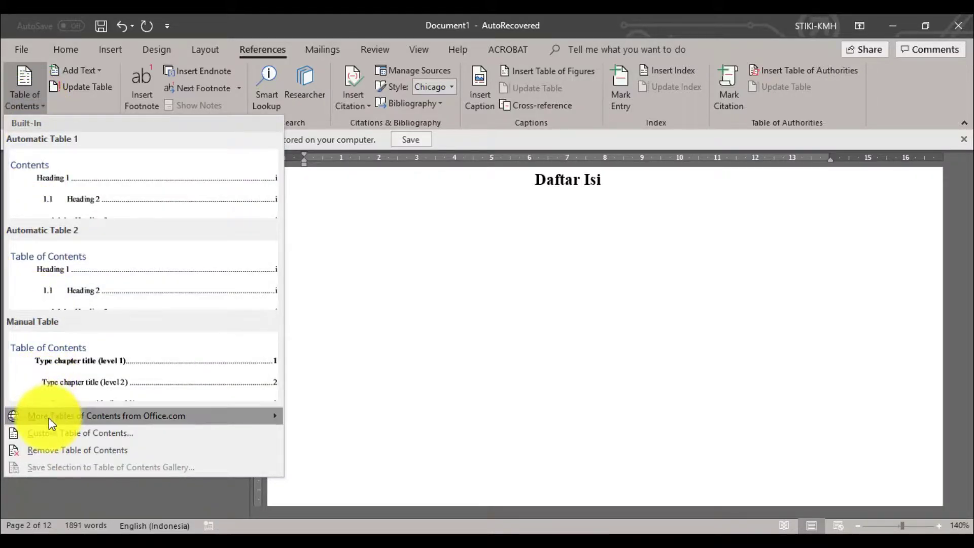
{"action": "left_click", "coordinate": [46, 431]}
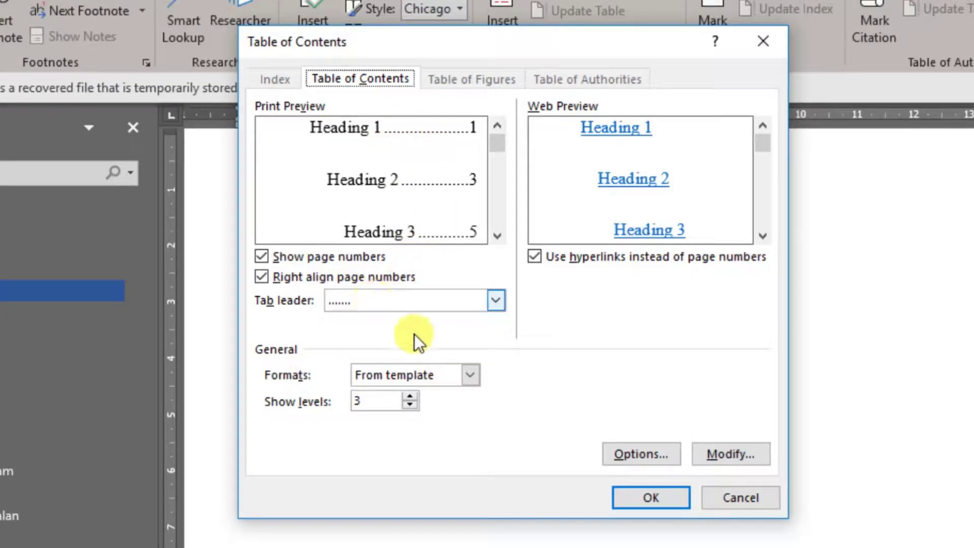
{"action": "left_click", "coordinate": [628, 457]}
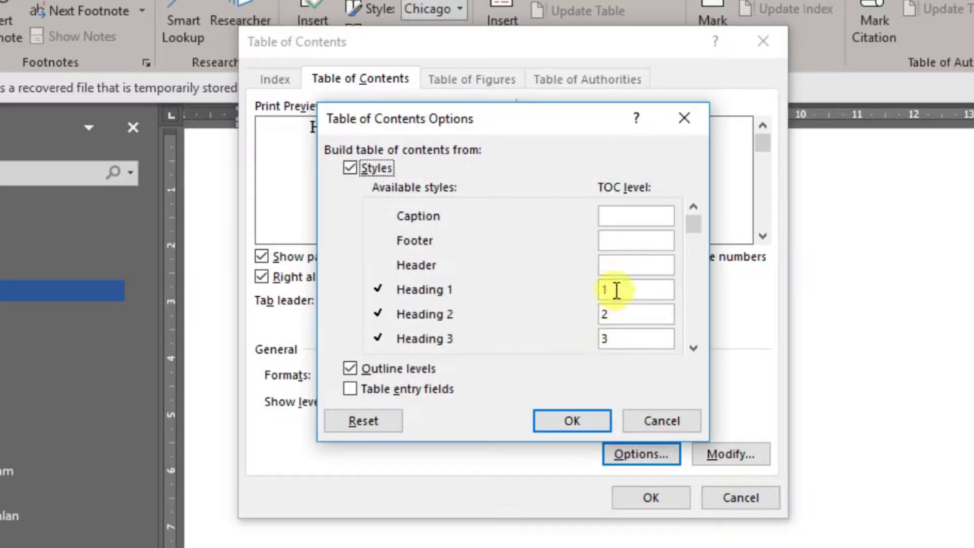
{"action": "left_click", "coordinate": [663, 421]}
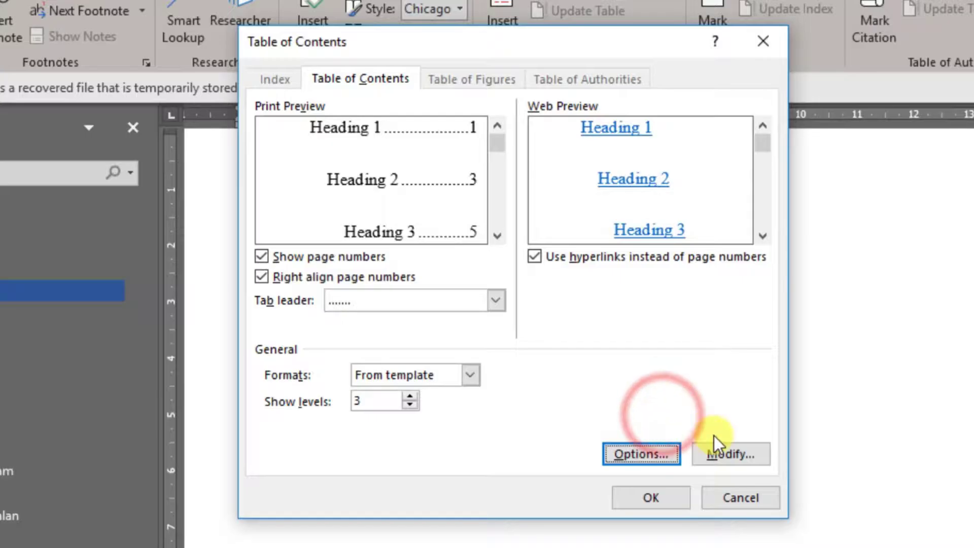
{"action": "left_click", "coordinate": [713, 455]}
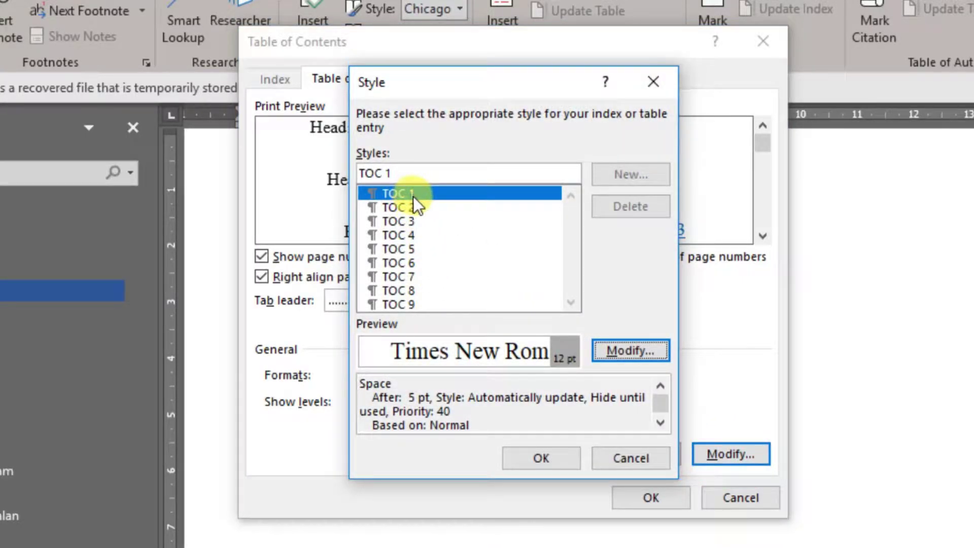
- Make the TOC 1 style bold and All caps with Automatic font colour
{"action": "left_click", "coordinate": [625, 357]}
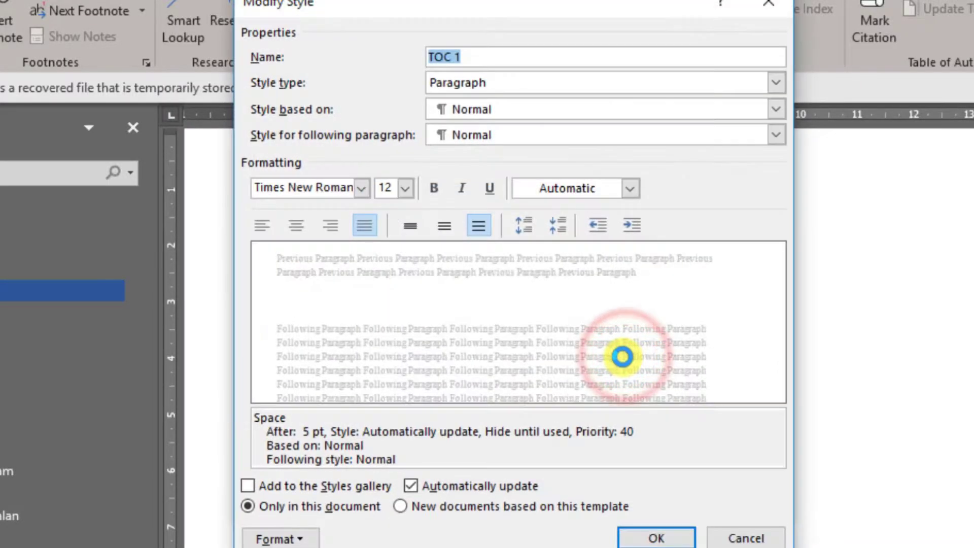
{"action": "left_click", "coordinate": [308, 539]}
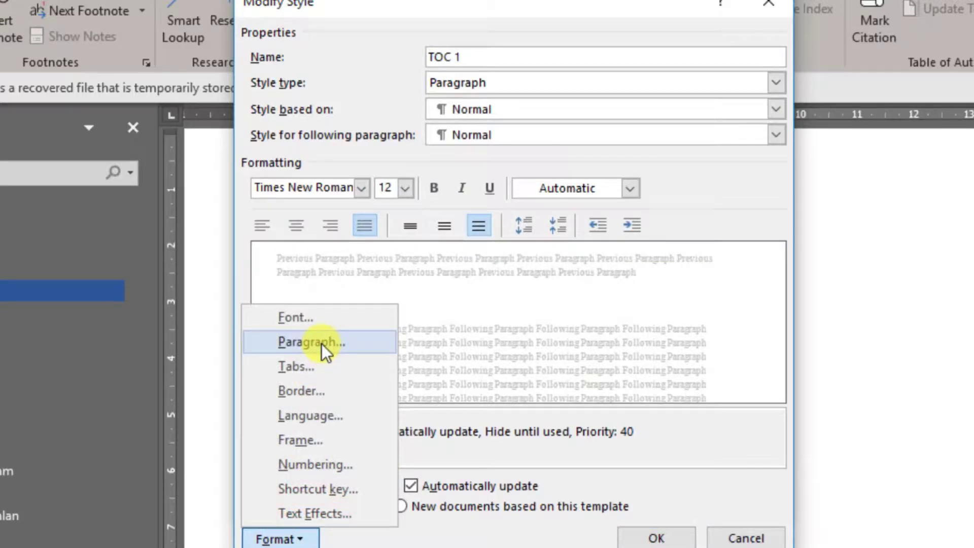
{"action": "left_click", "coordinate": [303, 320]}
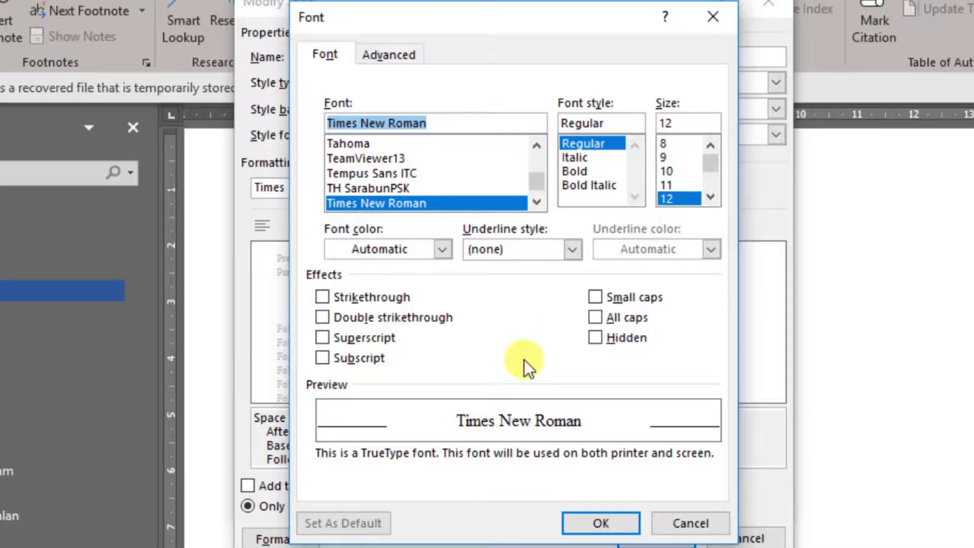
{"action": "left_click", "coordinate": [600, 315]}
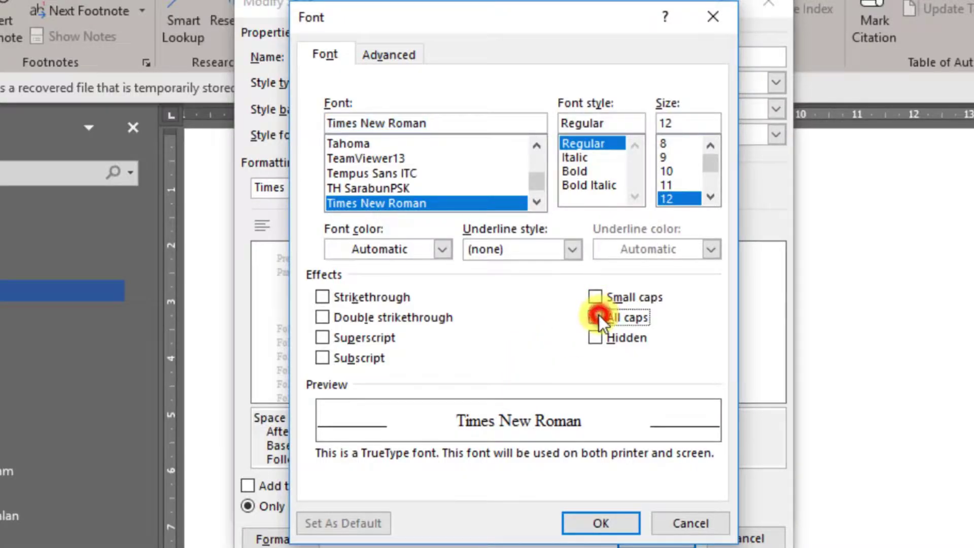
{"action": "left_click", "coordinate": [602, 525]}
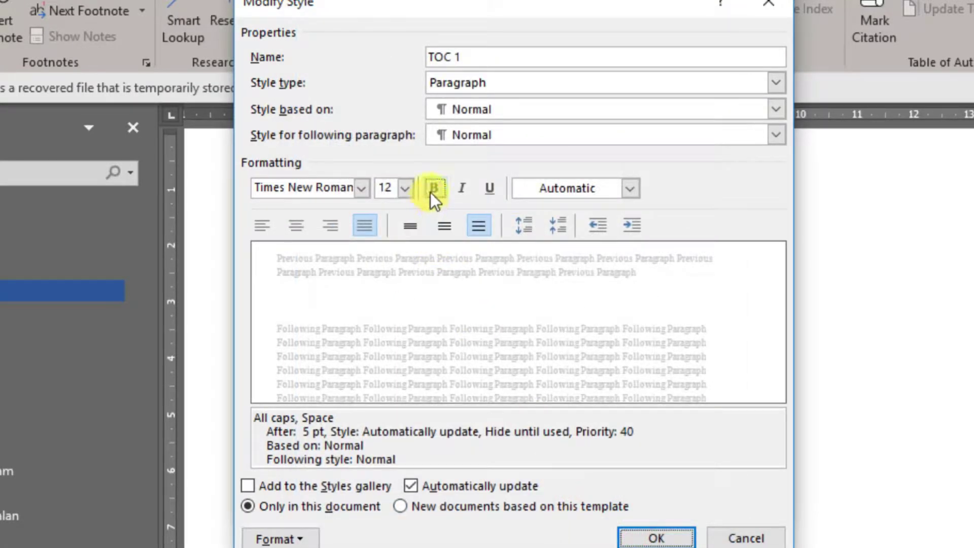
{"action": "left_click", "coordinate": [432, 189]}
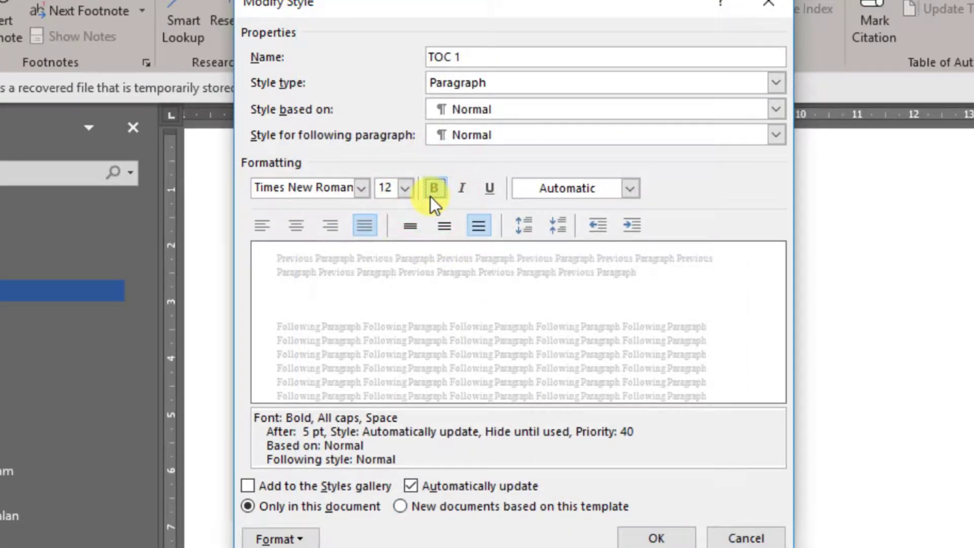
{"action": "left_click", "coordinate": [562, 191]}
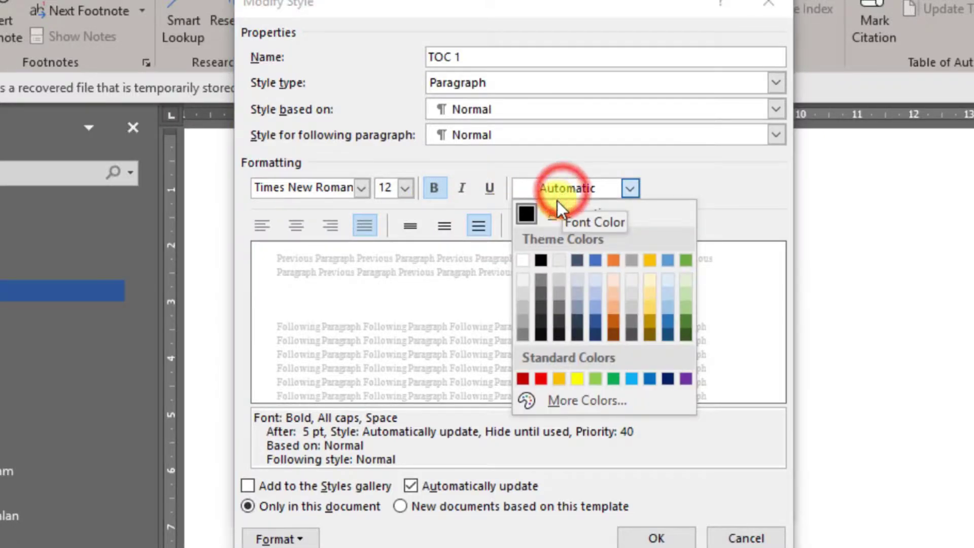
{"action": "left_click", "coordinate": [550, 211]}
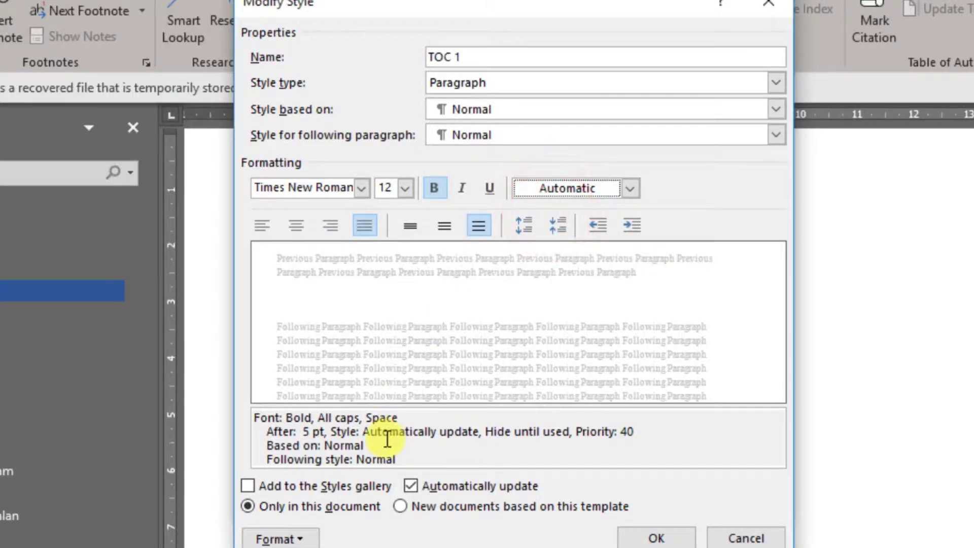
- Set the TOC 1 paragraph spacing after to 0 pt
{"action": "left_click", "coordinate": [304, 540]}
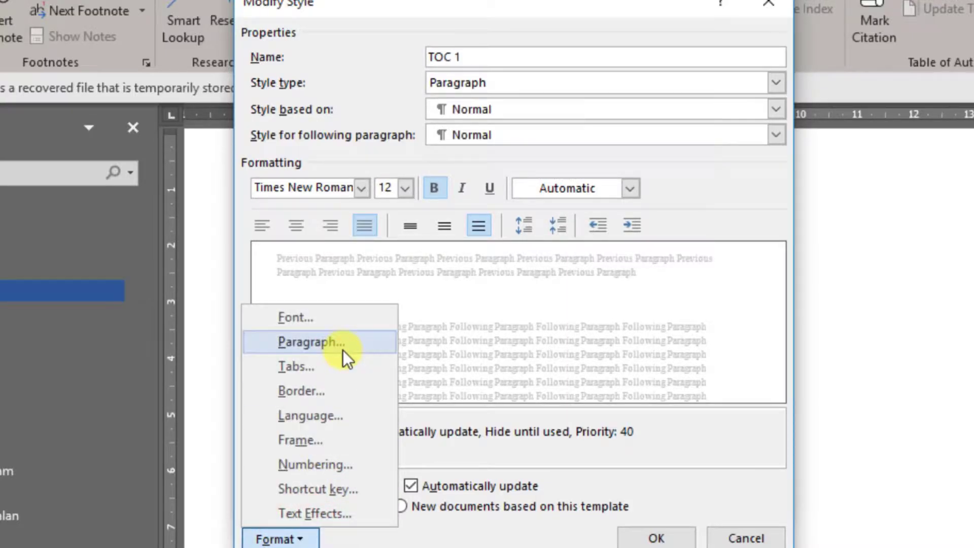
{"action": "left_click", "coordinate": [312, 342]}
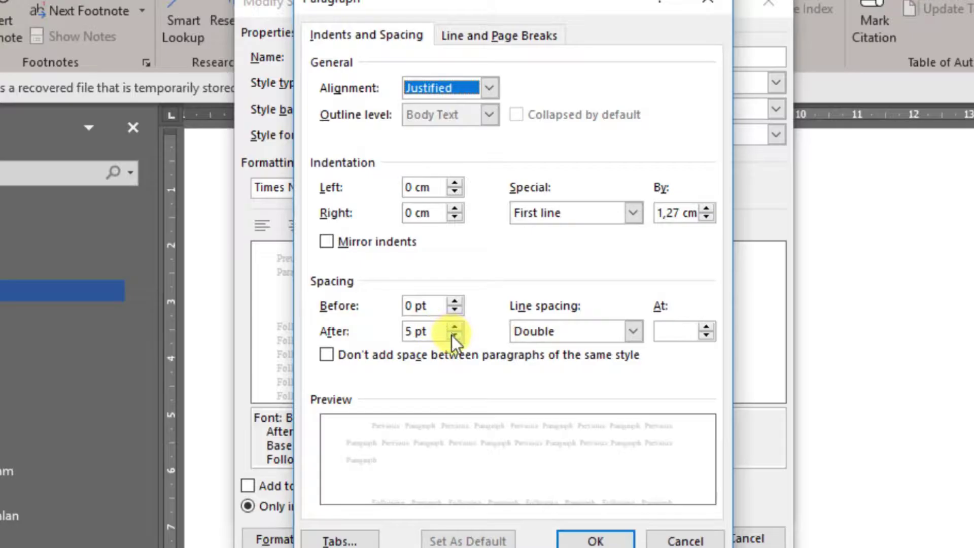
{"action": "left_click_drag", "start_coordinate": [437, 331], "coordinate": [398, 333]}
{"action": "type", "text": "0"}
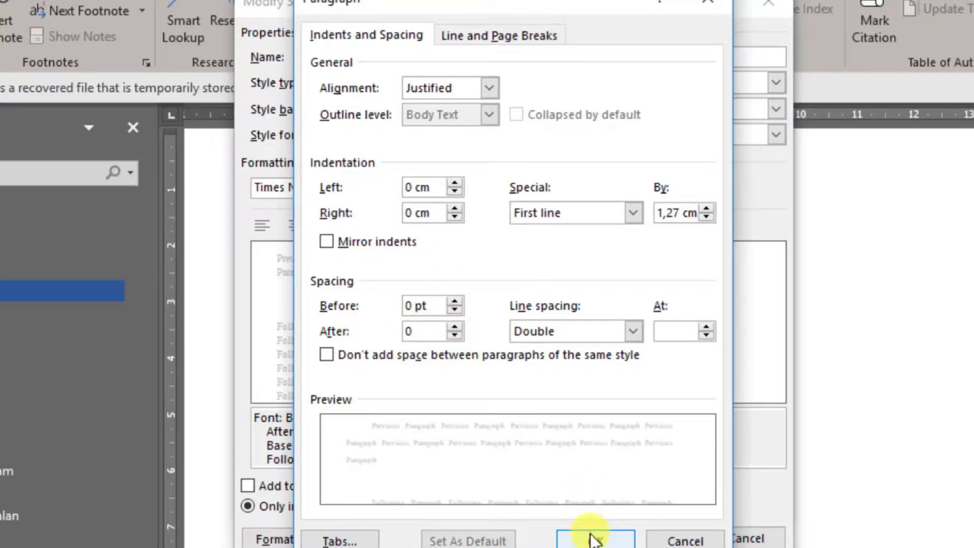
{"action": "left_click", "coordinate": [592, 528]}
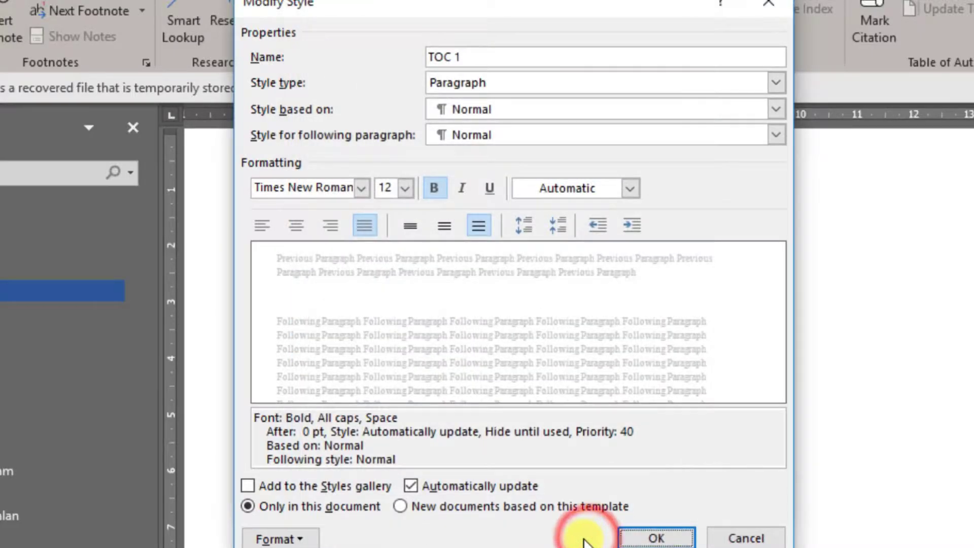
- Save the TOC 1 style and insert the table of contents under Daftar Isi
{"action": "left_click", "coordinate": [653, 537]}
{"action": "left_click", "coordinate": [544, 453]}
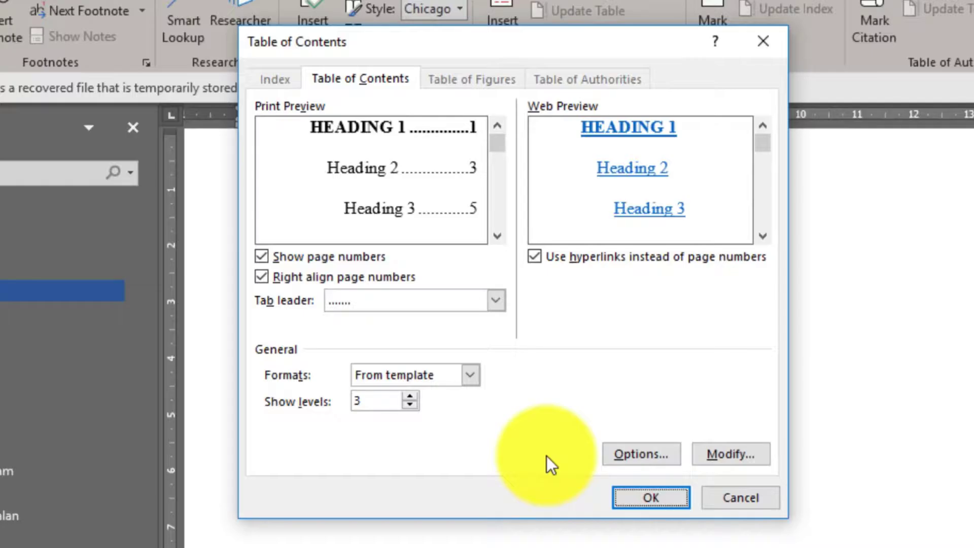
{"action": "left_click", "coordinate": [634, 495]}
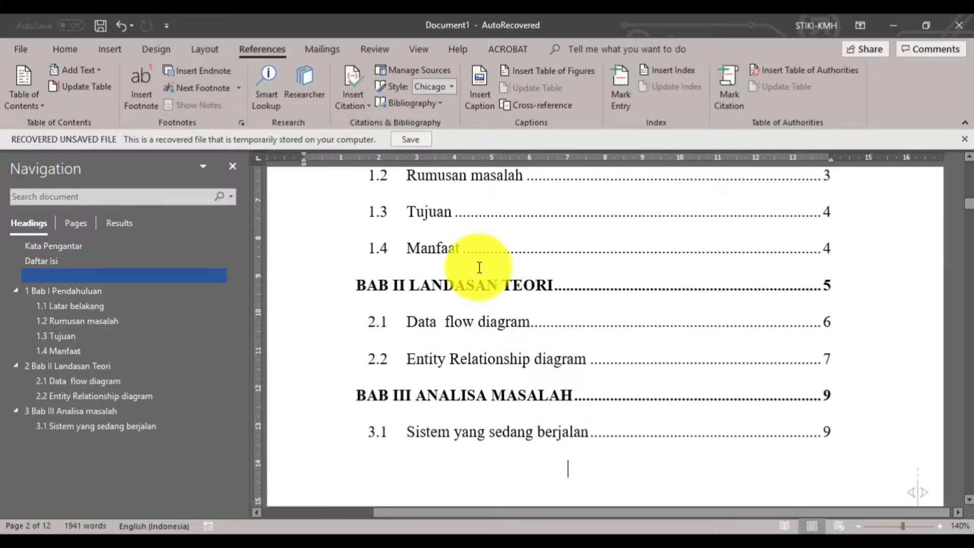
{"action": "scroll", "coordinate": [479, 267], "scroll_direction": "up", "scroll_amount": 1}
{"action": "scroll", "coordinate": [480, 268], "scroll_direction": "up", "scroll_amount": 1}
{"action": "scroll", "coordinate": [480, 268], "scroll_direction": "up", "scroll_amount": 1}
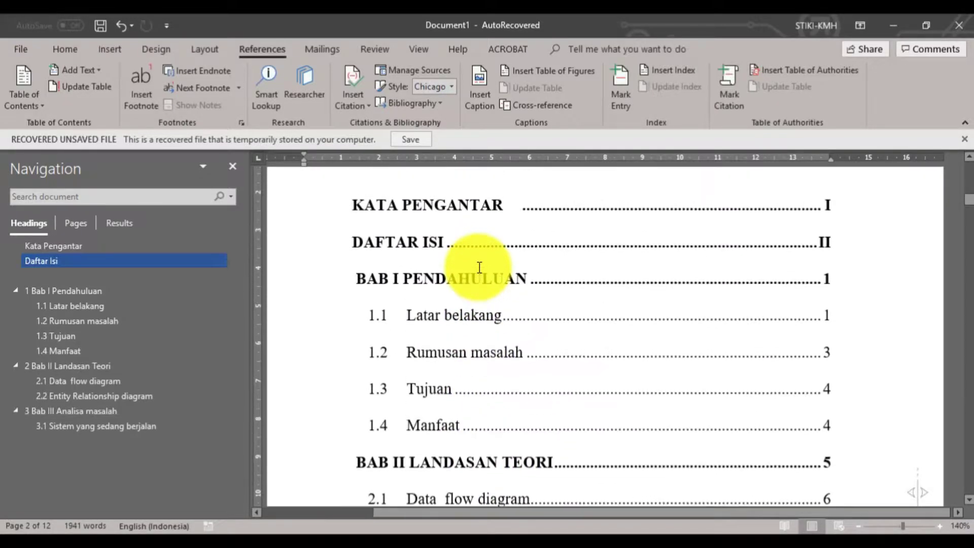
{"action": "scroll", "coordinate": [480, 268], "scroll_direction": "up", "scroll_amount": 1}
{"action": "scroll", "coordinate": [479, 268], "scroll_direction": "down", "scroll_amount": 2}
{"action": "scroll", "coordinate": [480, 268], "scroll_direction": "down", "scroll_amount": 2}
{"action": "scroll", "coordinate": [480, 267], "scroll_direction": "down", "scroll_amount": 3}
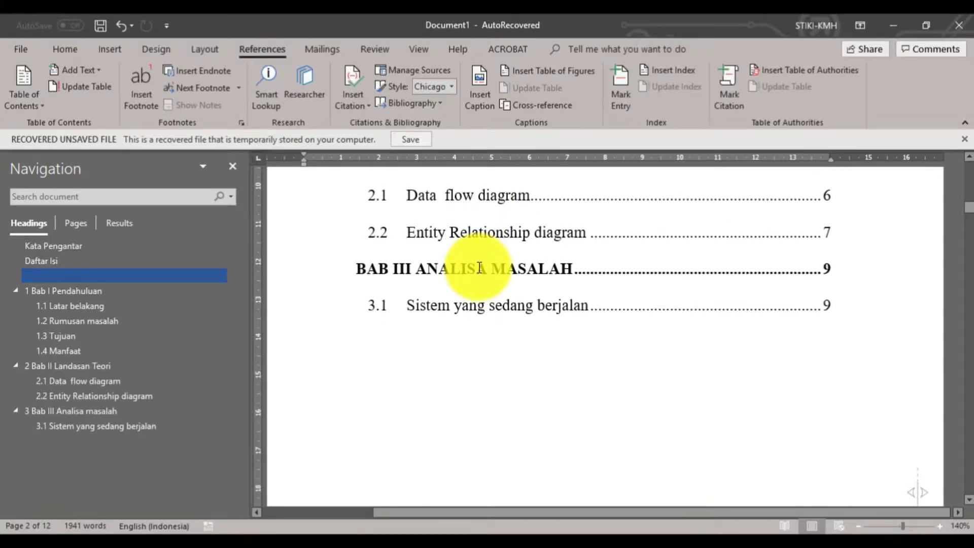
{"action": "scroll", "coordinate": [480, 268], "scroll_direction": "up", "scroll_amount": 2}
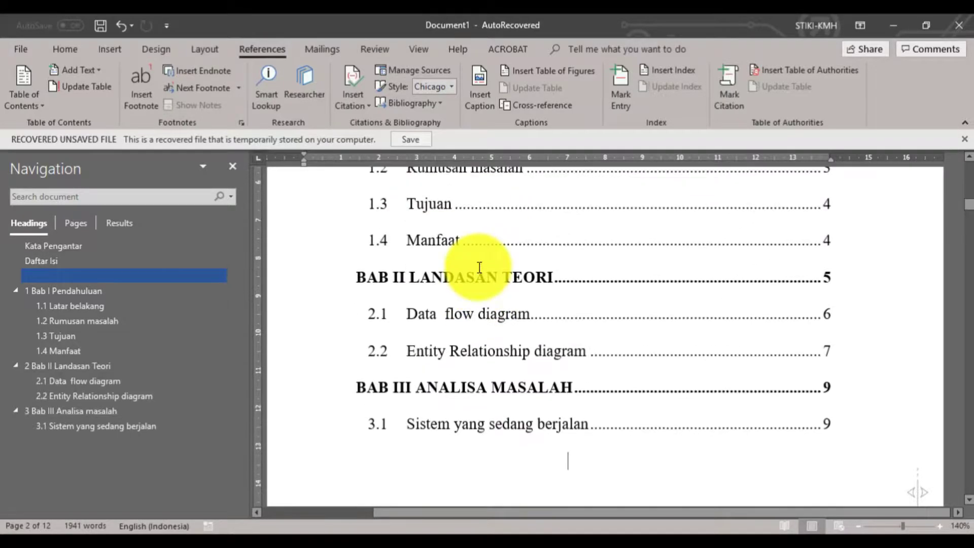
{"action": "scroll", "coordinate": [480, 267], "scroll_direction": "up", "scroll_amount": 1}
{"action": "scroll", "coordinate": [479, 267], "scroll_direction": "up", "scroll_amount": 2}
{"action": "scroll", "coordinate": [480, 267], "scroll_direction": "up", "scroll_amount": 2}
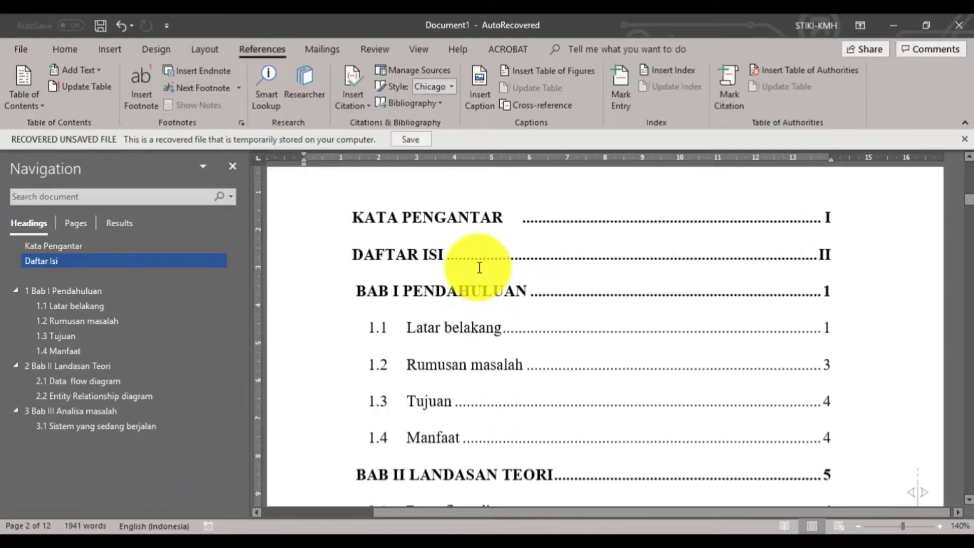
{"action": "scroll", "coordinate": [479, 268], "scroll_direction": "up", "scroll_amount": 1}
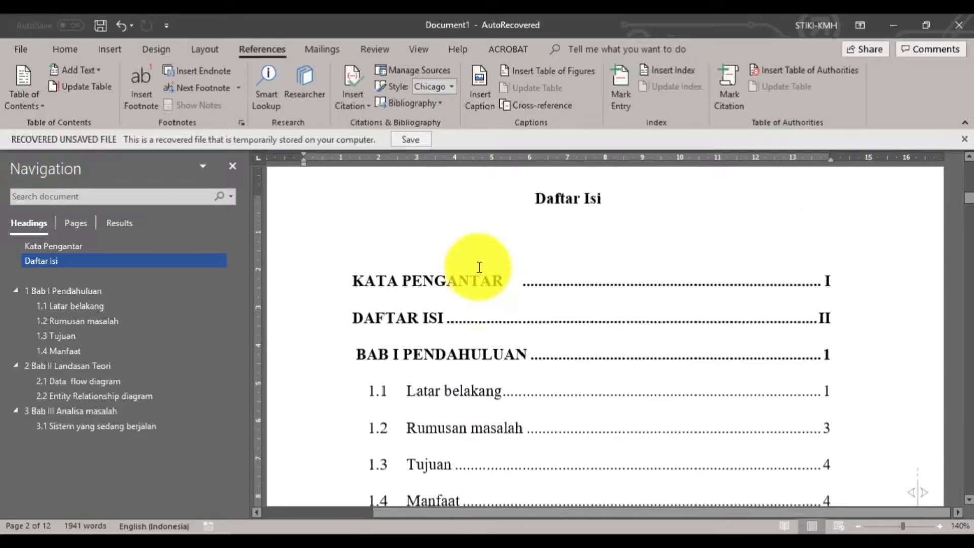
{"action": "left_click", "coordinate": [464, 328]}
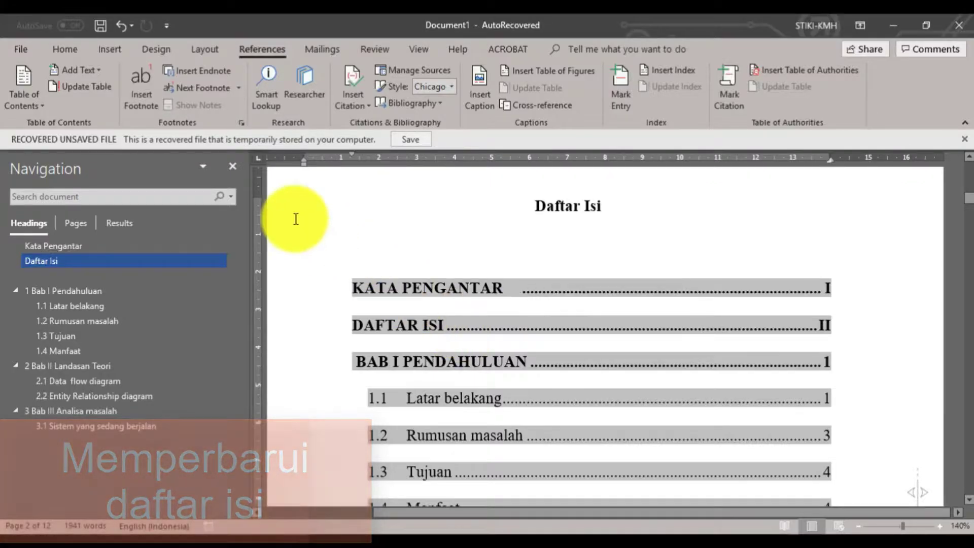
- Update the entire Daftar Isi table of contents and scroll through the refreshed list
{"action": "left_click", "coordinate": [103, 83]}
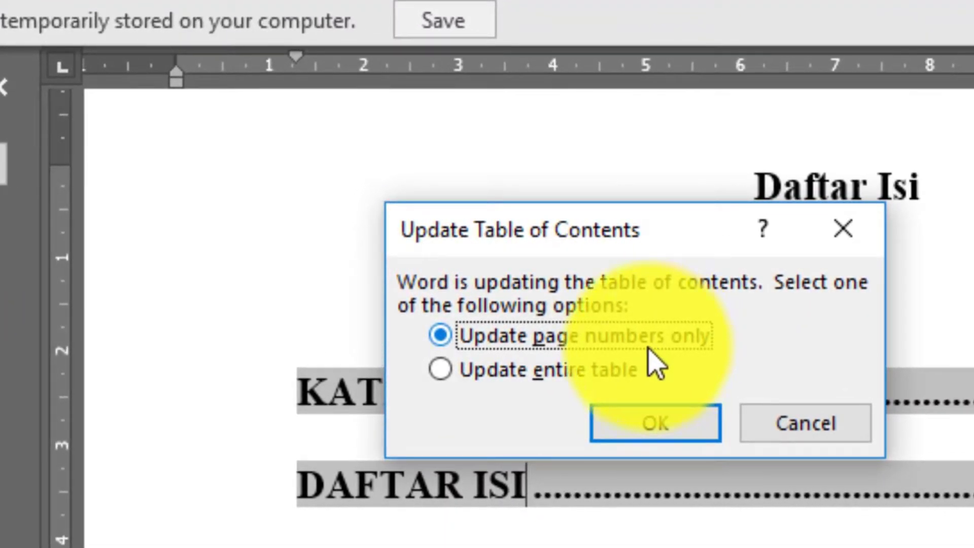
{"action": "left_click", "coordinate": [551, 369]}
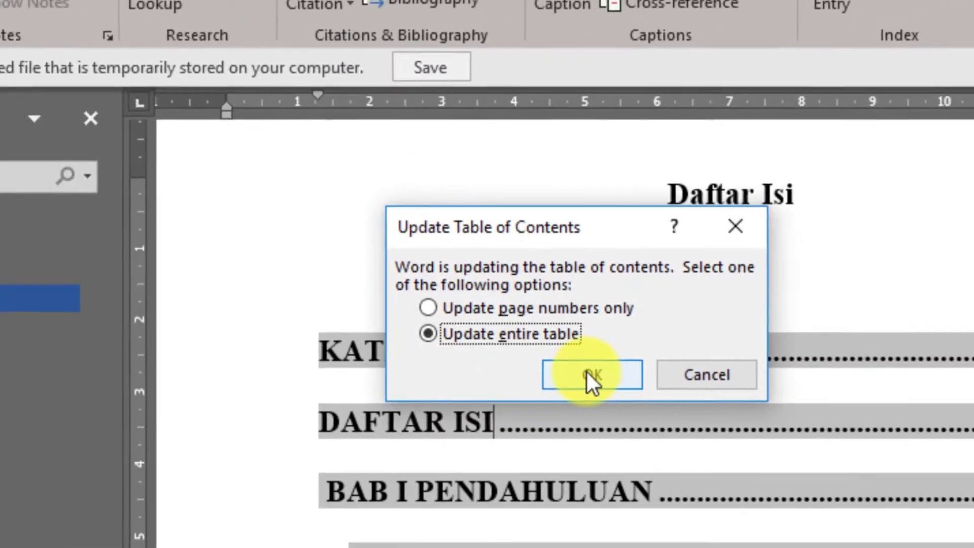
{"action": "left_click", "coordinate": [634, 407]}
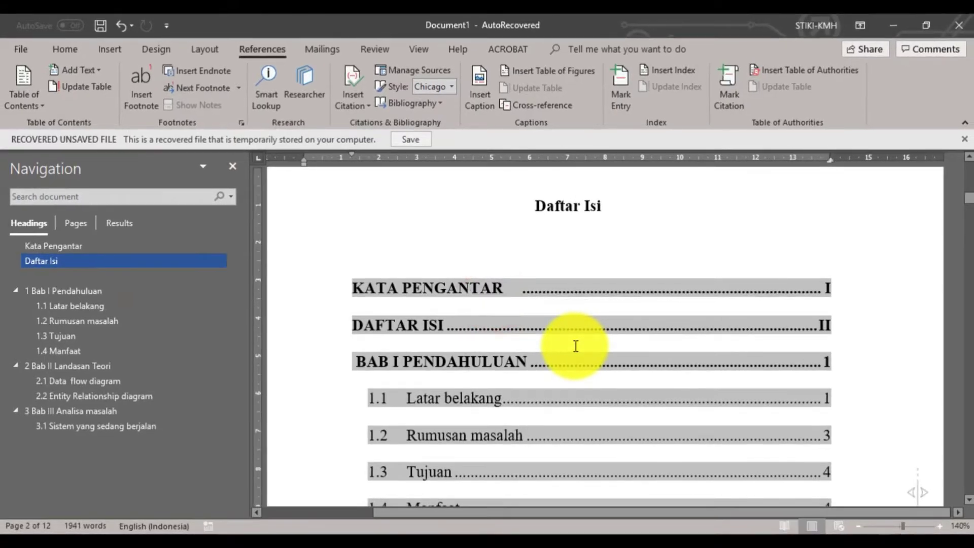
{"action": "scroll", "coordinate": [585, 352], "scroll_direction": "down", "scroll_amount": 3}
{"action": "scroll", "coordinate": [584, 350], "scroll_direction": "down", "scroll_amount": 2}
{"action": "scroll", "coordinate": [578, 348], "scroll_direction": "down", "scroll_amount": 2}
{"action": "scroll", "coordinate": [576, 346], "scroll_direction": "down", "scroll_amount": 1}
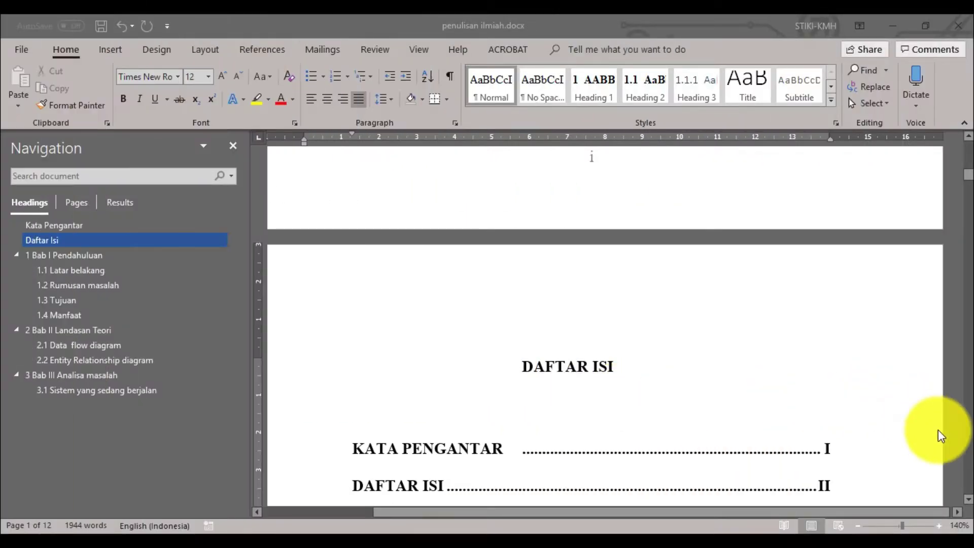
- Activate the penulisan ilmiah.docx window and go to the last contents entry
{"action": "left_click", "coordinate": [967, 445]}
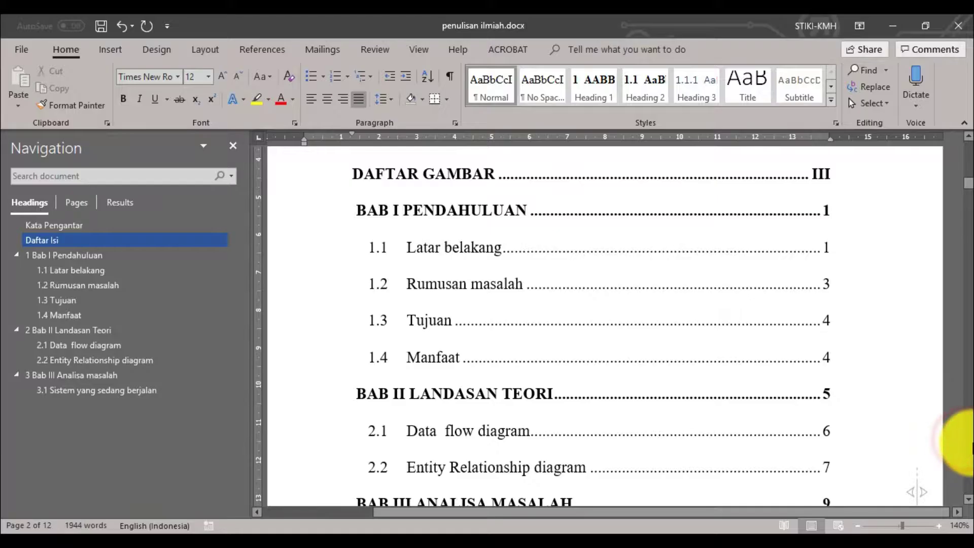
{"action": "left_click", "coordinate": [967, 446]}
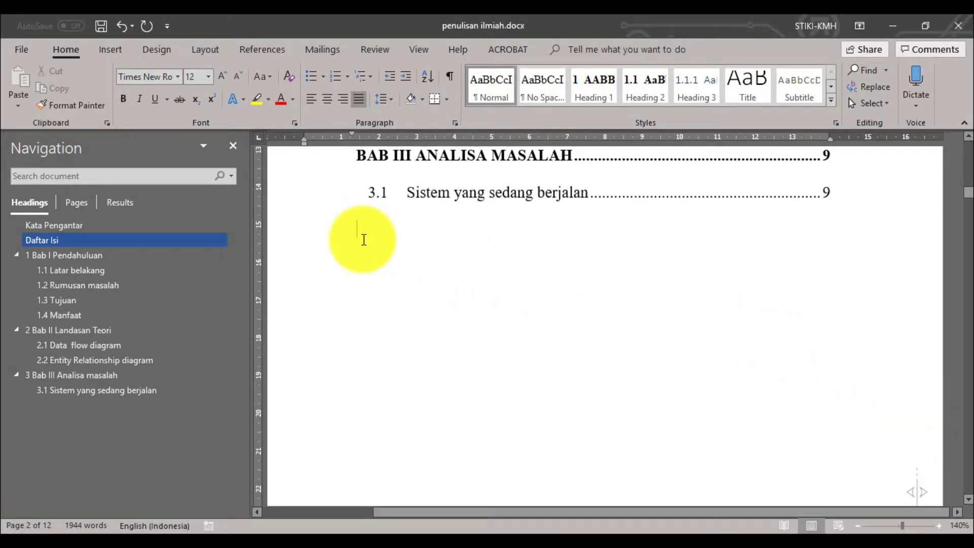
- Insert a page break and add 'Daftar Gambar' as a Heading 1 with an empty line below
{"action": "left_click", "coordinate": [217, 55]}
{"action": "left_click", "coordinate": [188, 71]}
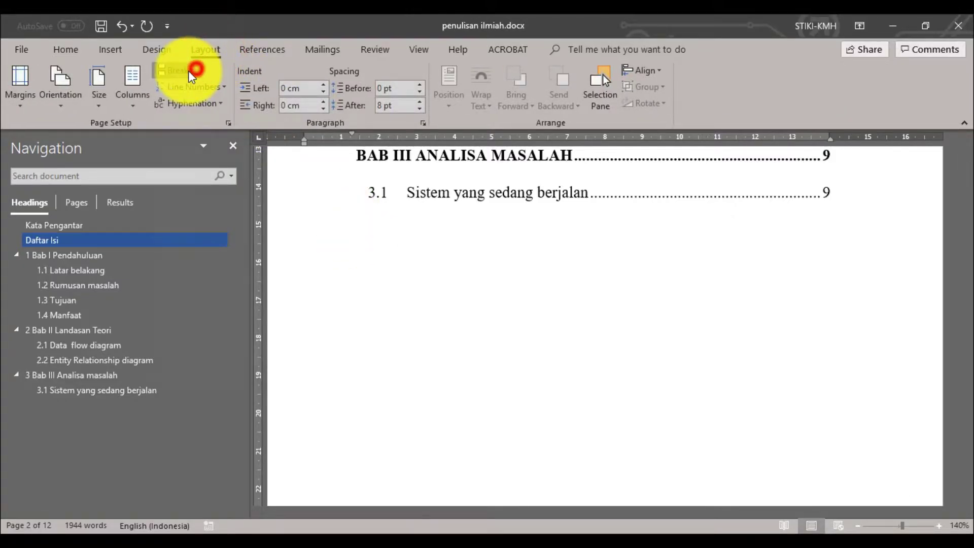
{"action": "left_click", "coordinate": [196, 118]}
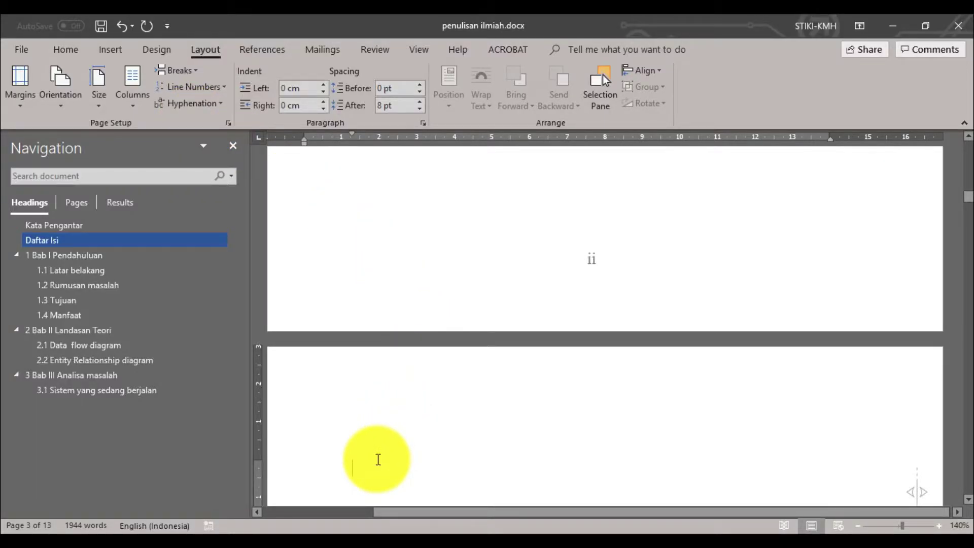
{"action": "type", "text": "daft"}
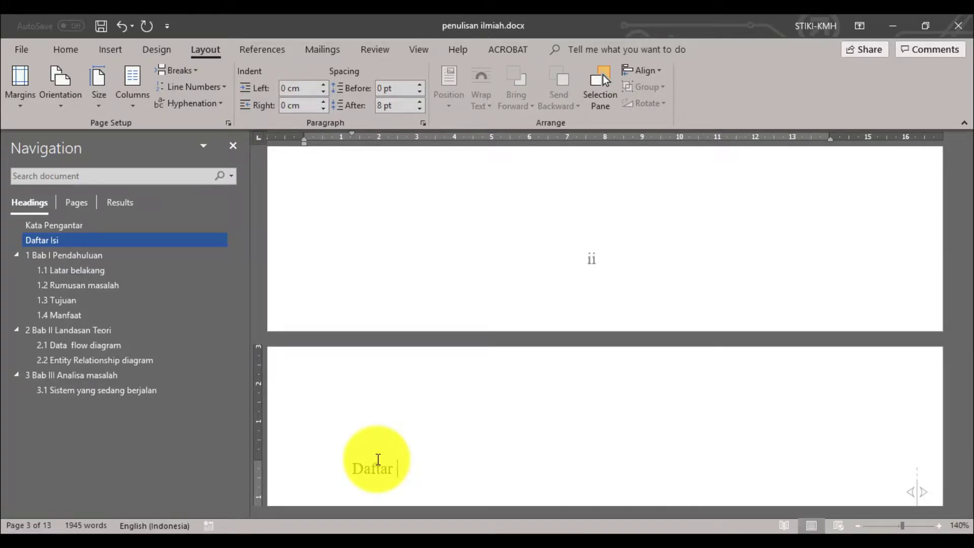
{"action": "type", "text": " Gambar"}
{"action": "key", "text": "ctrl+alt+1"}
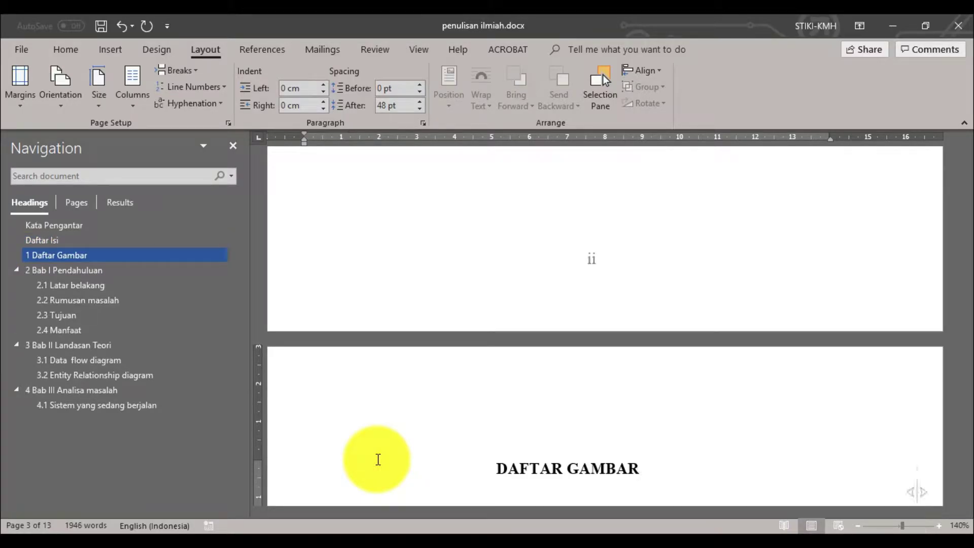
{"action": "key", "text": "Return"}
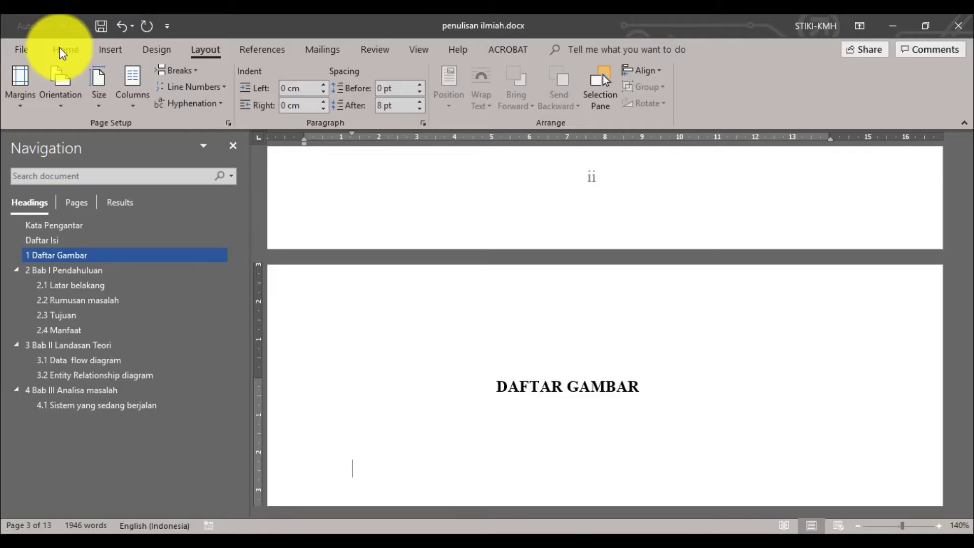
{"action": "left_click", "coordinate": [264, 48]}
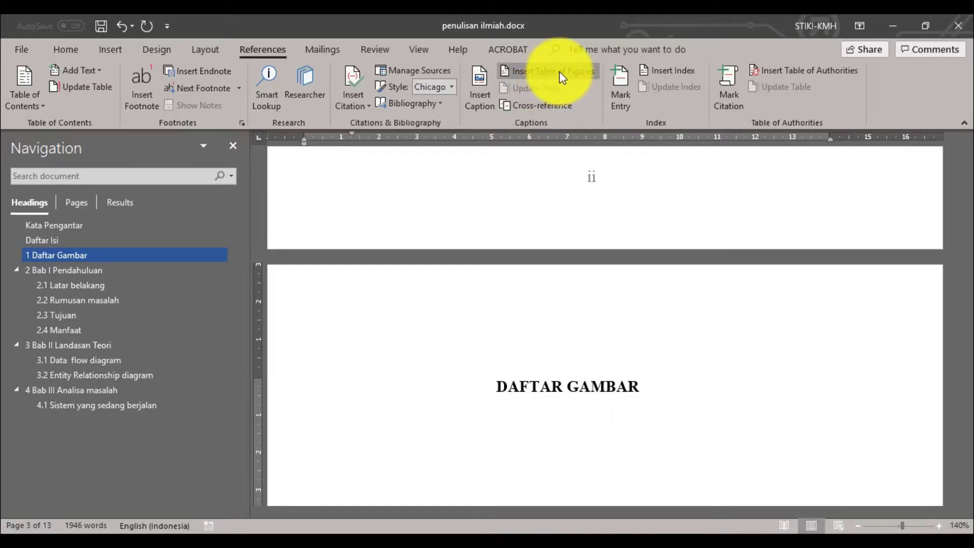
- Insert a Table of Figures using the Gambar caption label under DAFTAR GAMBAR
{"action": "left_click", "coordinate": [560, 74]}
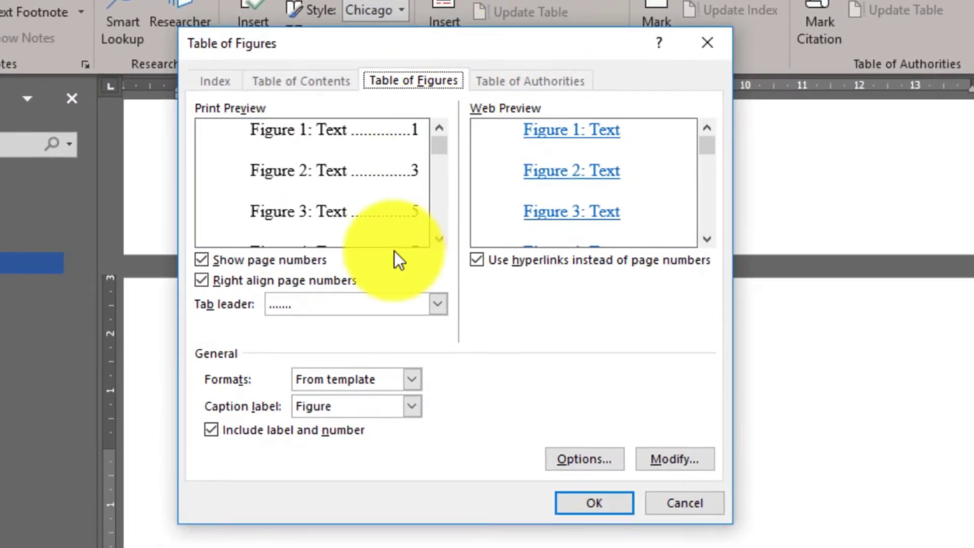
{"action": "left_click", "coordinate": [405, 406]}
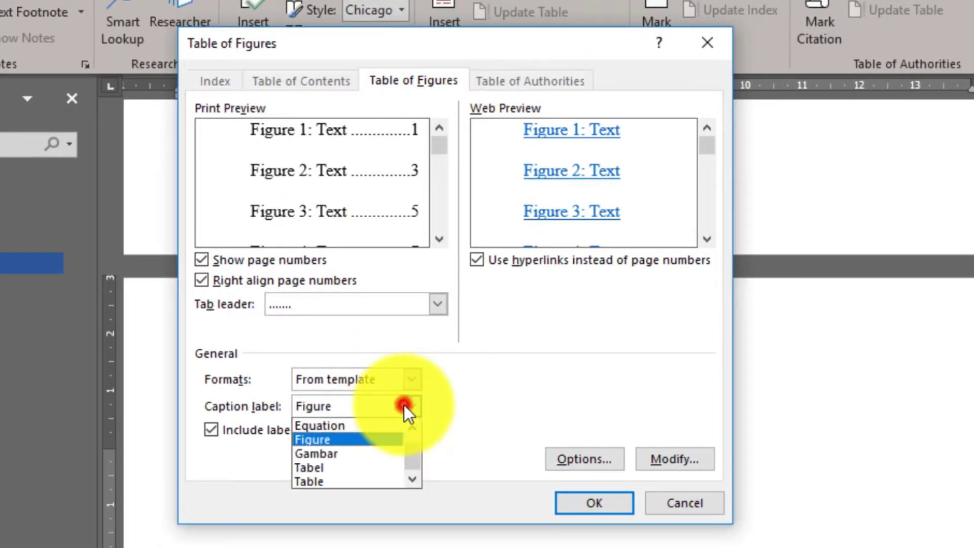
{"action": "left_click", "coordinate": [340, 452]}
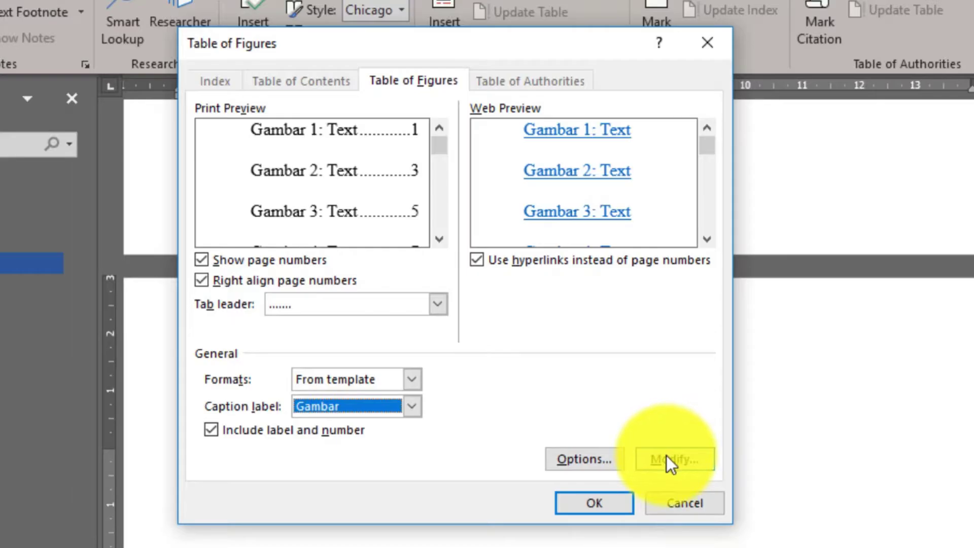
{"action": "left_click", "coordinate": [601, 460]}
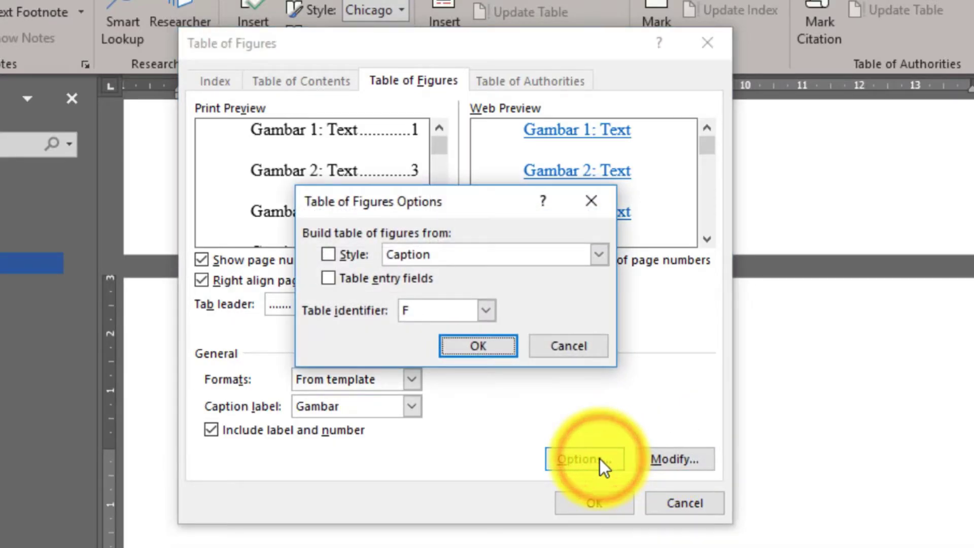
{"action": "left_click", "coordinate": [558, 349]}
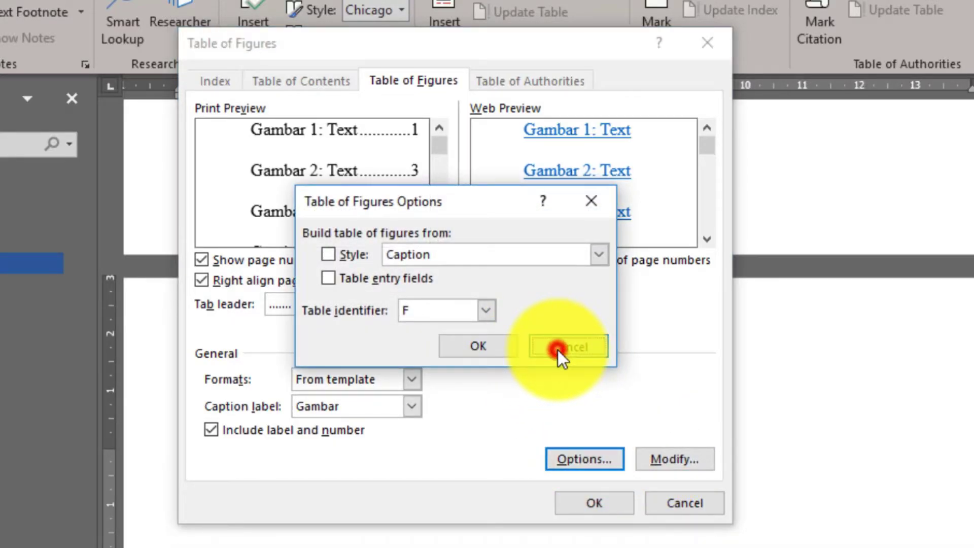
{"action": "left_click", "coordinate": [655, 449]}
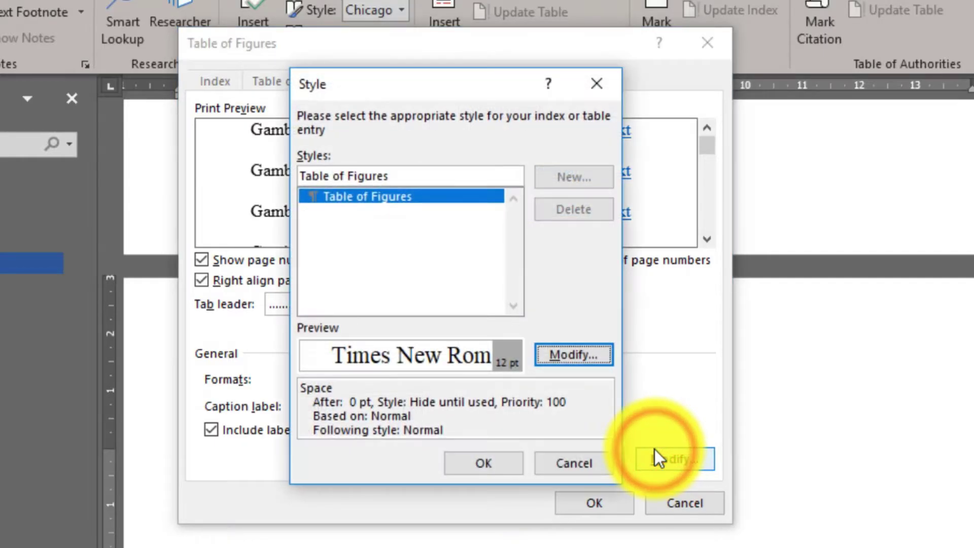
{"action": "left_click", "coordinate": [576, 461]}
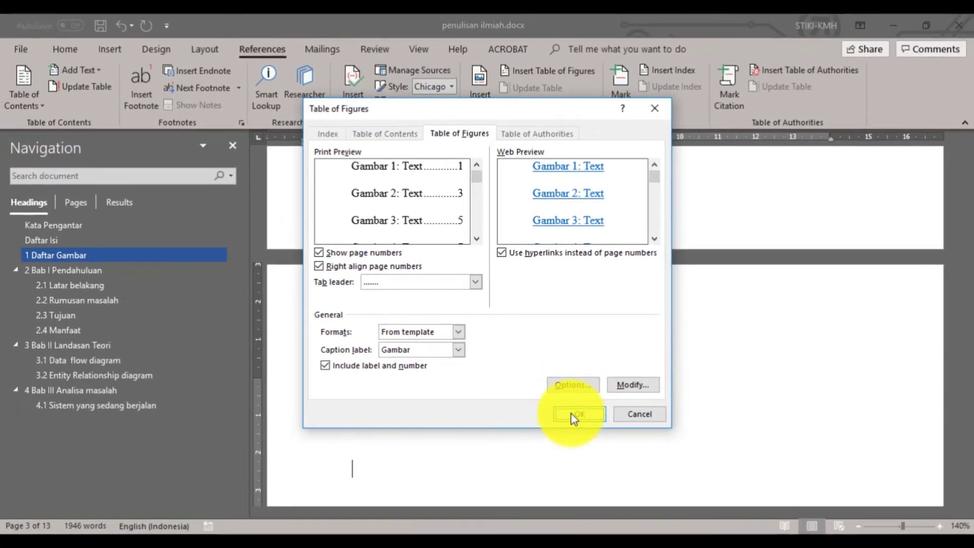
{"action": "left_click", "coordinate": [569, 414]}
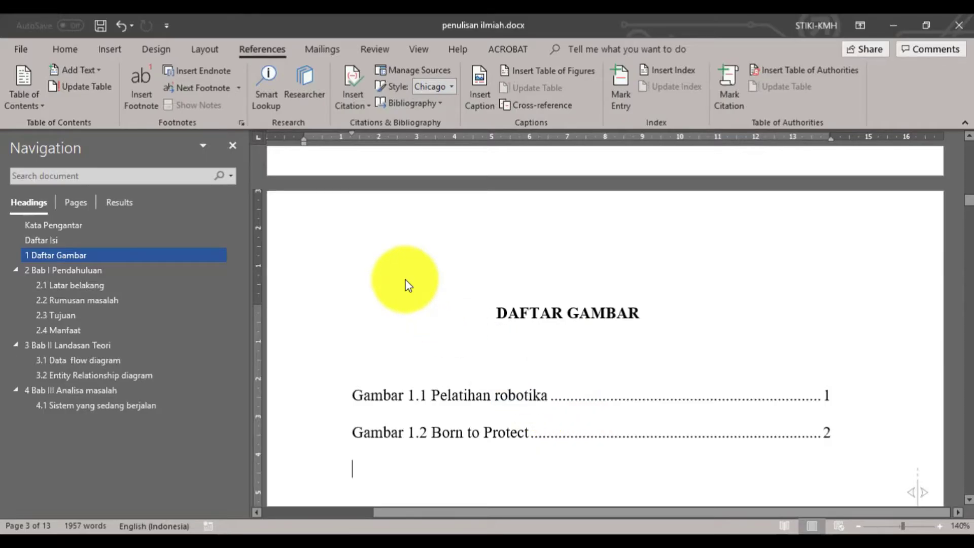
- Insert a page break and add 'Daftar Tabel' as a Heading 1 with a new line below
{"action": "left_click", "coordinate": [206, 51]}
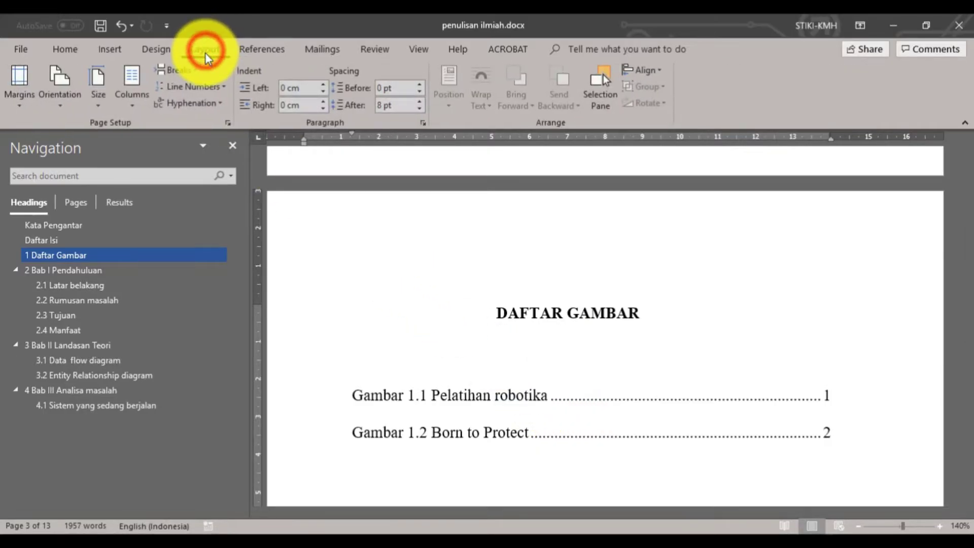
{"action": "left_click", "coordinate": [196, 72]}
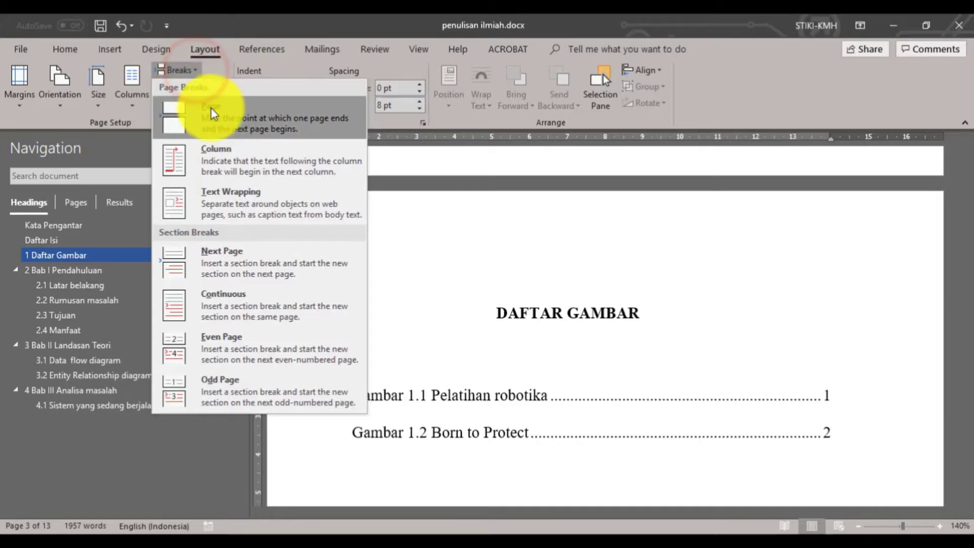
{"action": "left_click", "coordinate": [213, 120]}
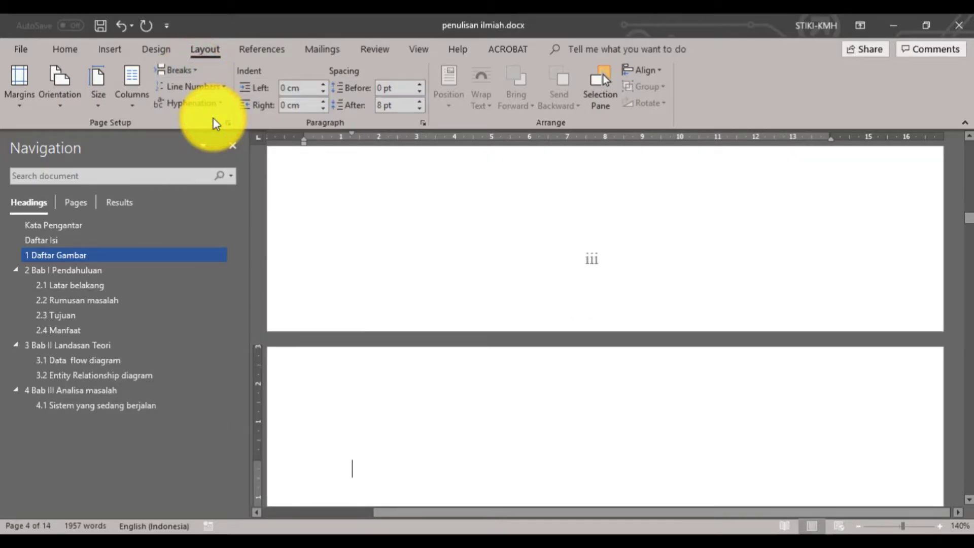
{"action": "type", "text": "Daftar Tabel"}
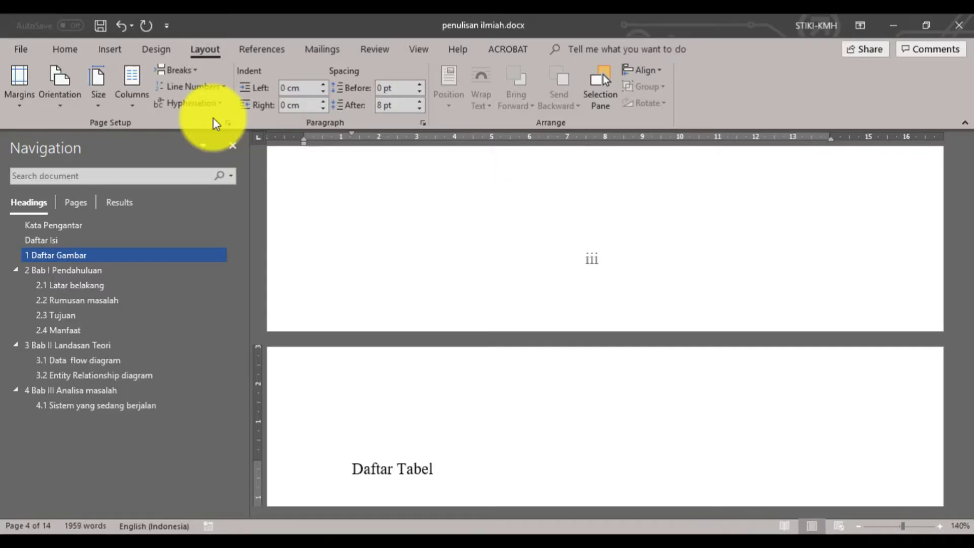
{"action": "key", "text": "ctrl+alt+1"}
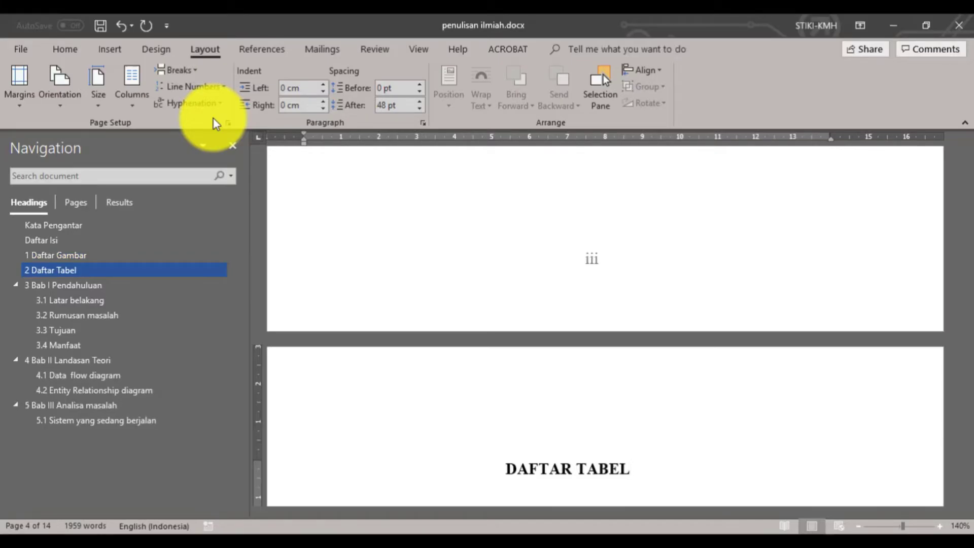
{"action": "key", "text": "Return"}
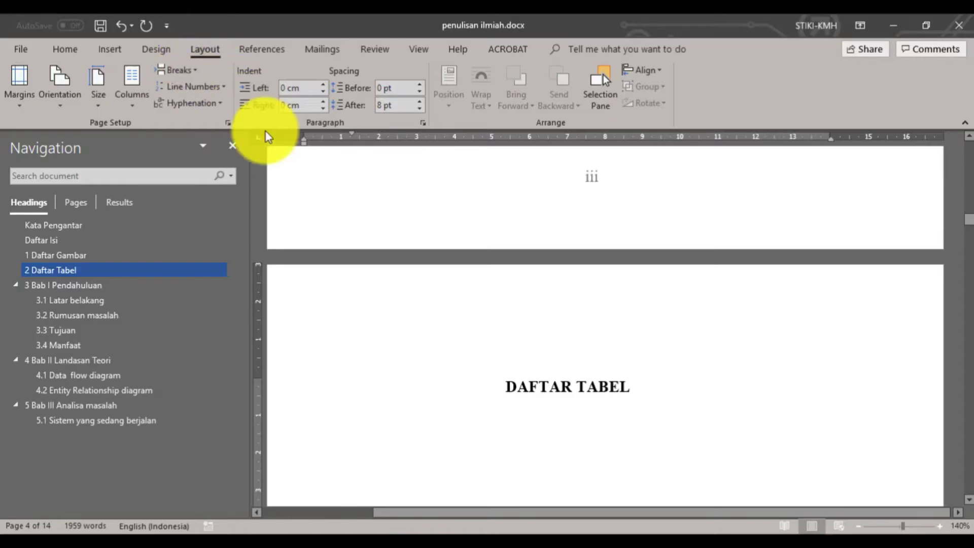
{"action": "scroll", "coordinate": [578, 338], "scroll_direction": "up", "scroll_amount": 5}
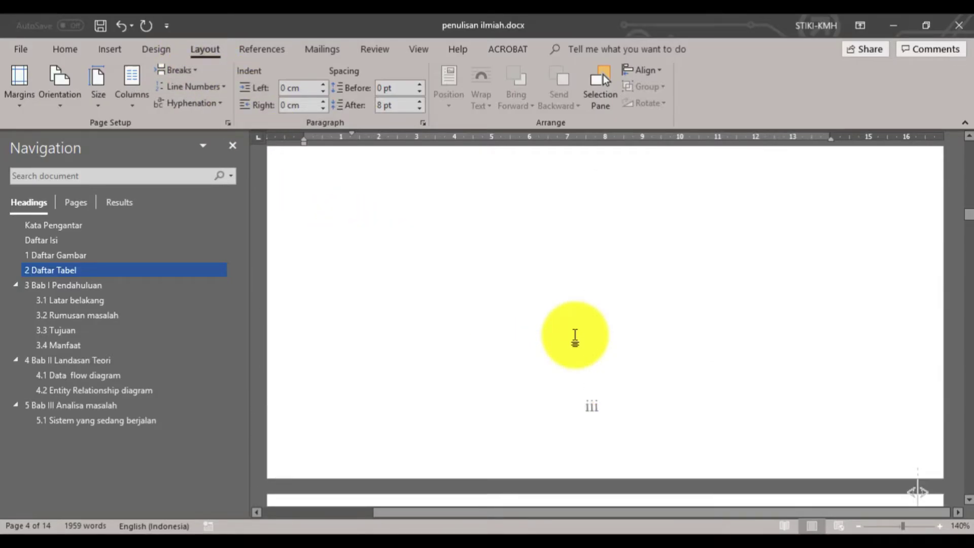
{"action": "scroll", "coordinate": [563, 355], "scroll_direction": "up", "scroll_amount": 3}
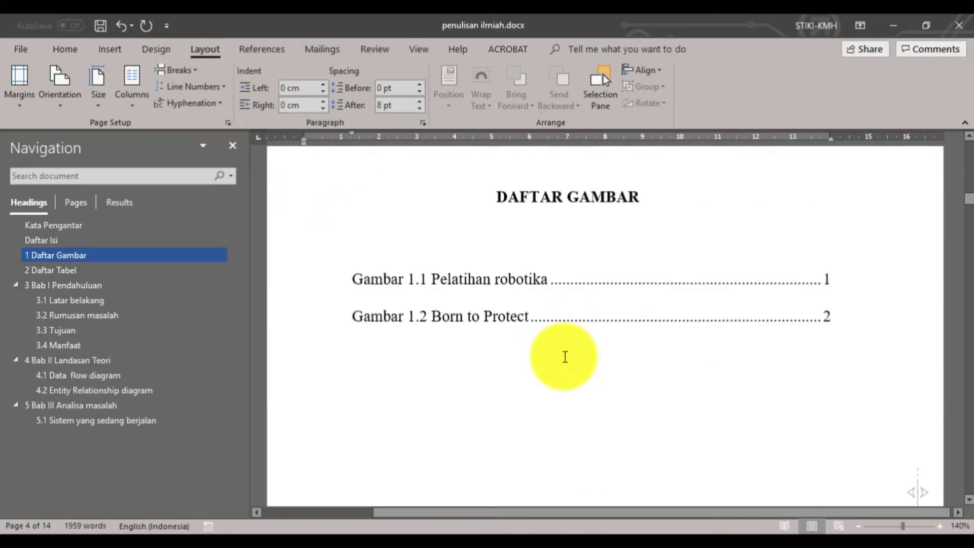
{"action": "scroll", "coordinate": [565, 357], "scroll_direction": "up", "scroll_amount": 1}
- Remove the chapter numbering from the DAFTAR GAMBAR heading
{"action": "left_click", "coordinate": [554, 263]}
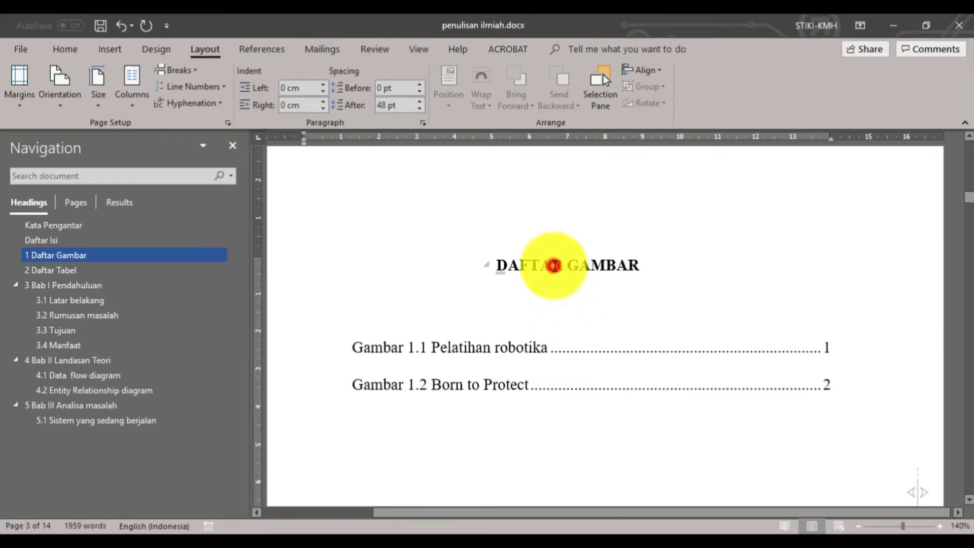
{"action": "left_click", "coordinate": [66, 48]}
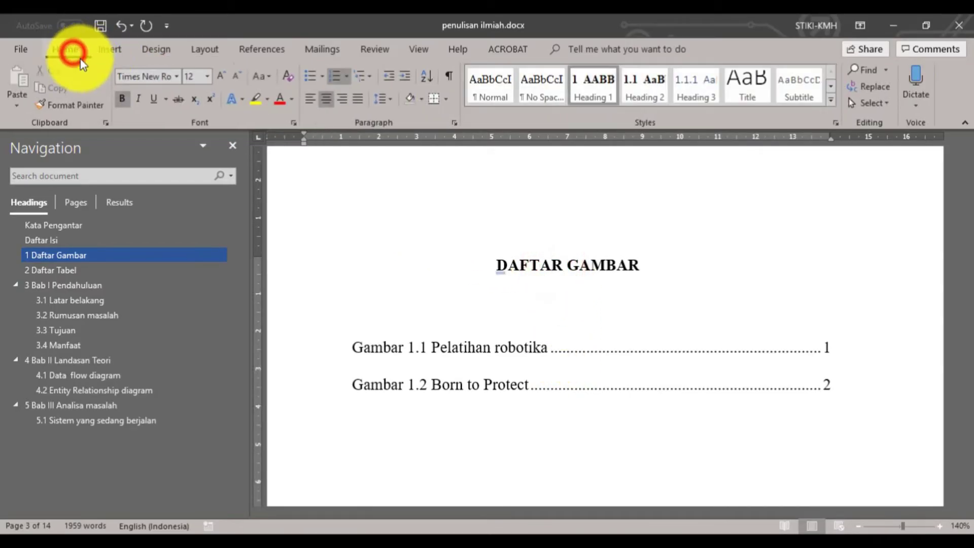
{"action": "left_click", "coordinate": [347, 77]}
{"action": "left_click", "coordinate": [352, 126]}
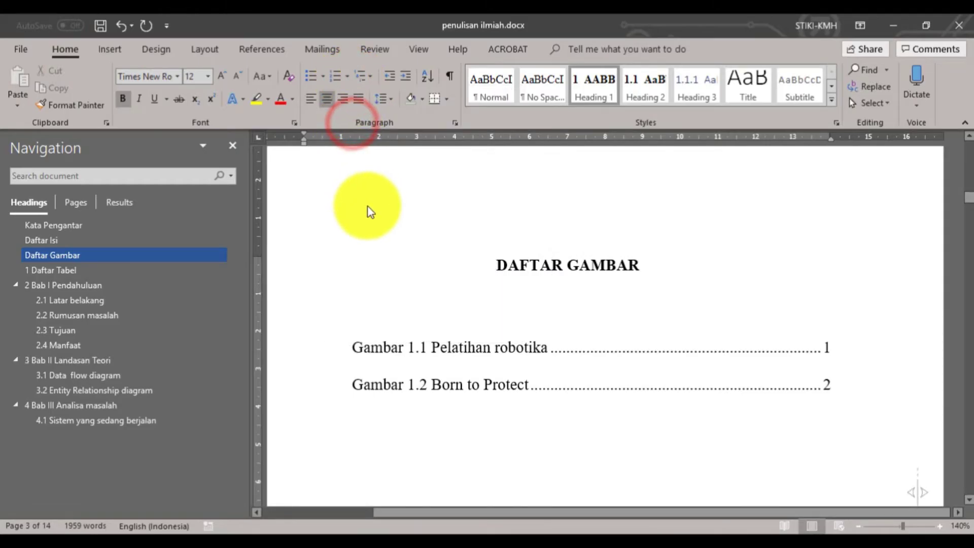
- Remove the chapter numbering from the DAFTAR TABEL heading as well
{"action": "scroll", "coordinate": [472, 344], "scroll_direction": "down", "scroll_amount": 2}
{"action": "scroll", "coordinate": [471, 344], "scroll_direction": "down", "scroll_amount": 3}
{"action": "scroll", "coordinate": [471, 344], "scroll_direction": "down", "scroll_amount": 5}
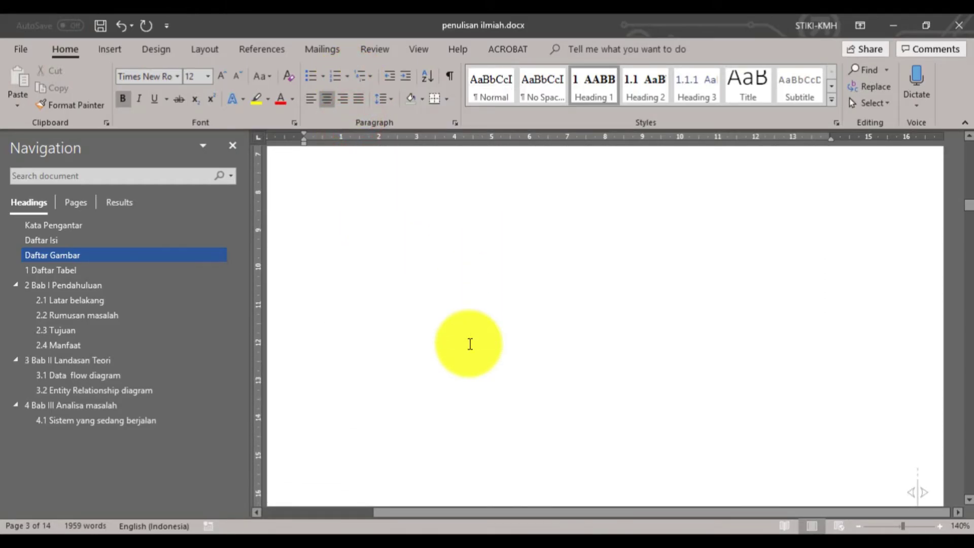
{"action": "scroll", "coordinate": [470, 343], "scroll_direction": "down", "scroll_amount": 5}
{"action": "scroll", "coordinate": [470, 344], "scroll_direction": "down", "scroll_amount": 5}
{"action": "scroll", "coordinate": [470, 344], "scroll_direction": "down", "scroll_amount": 5}
{"action": "scroll", "coordinate": [470, 344], "scroll_direction": "down", "scroll_amount": 3}
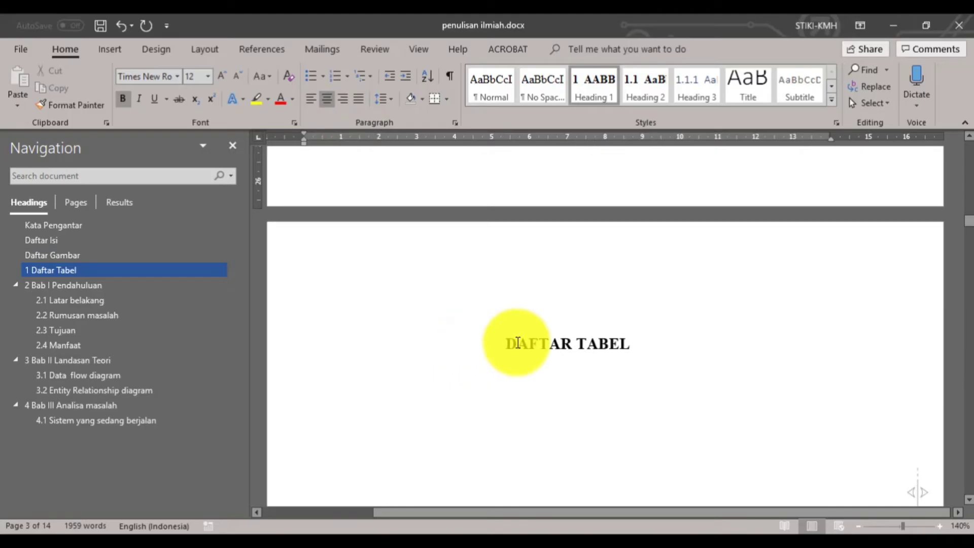
{"action": "left_click", "coordinate": [557, 341]}
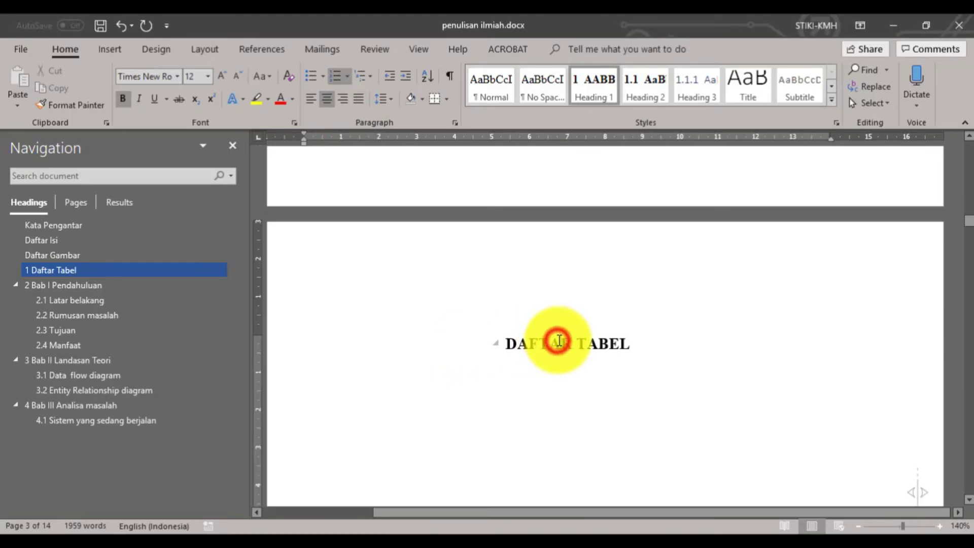
{"action": "left_click", "coordinate": [347, 76]}
{"action": "left_click", "coordinate": [355, 132]}
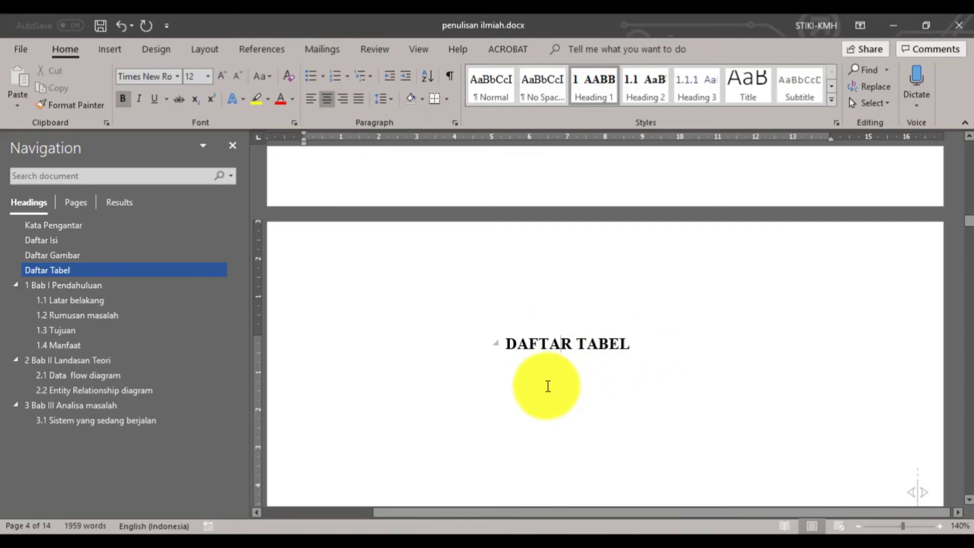
- Add an empty line below the DAFTAR TABEL heading for the table list
{"action": "left_click", "coordinate": [635, 342]}
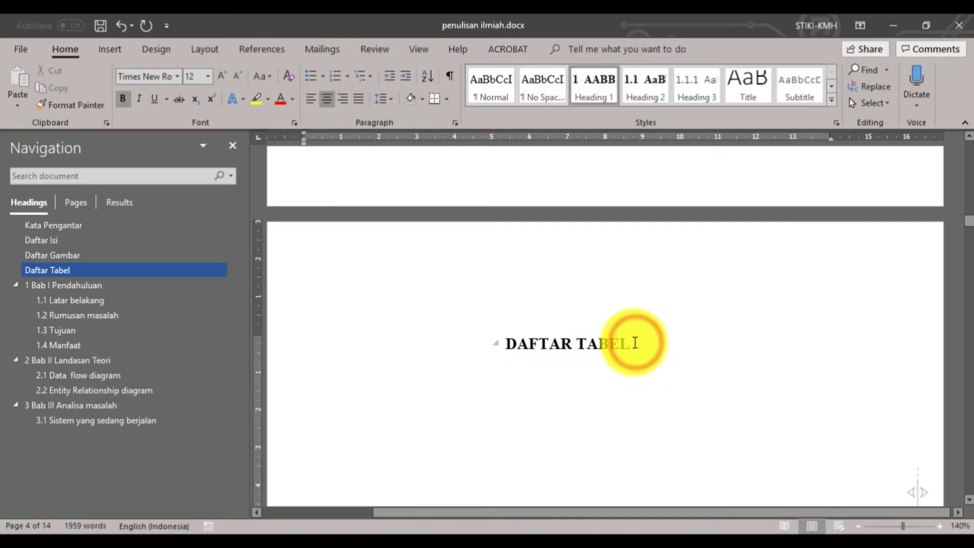
{"action": "key", "text": "Return"}
{"action": "left_click", "coordinate": [262, 49]}
- Insert a Table of Figures using the Tabel caption label under DAFTAR TABEL
{"action": "left_click", "coordinate": [532, 71]}
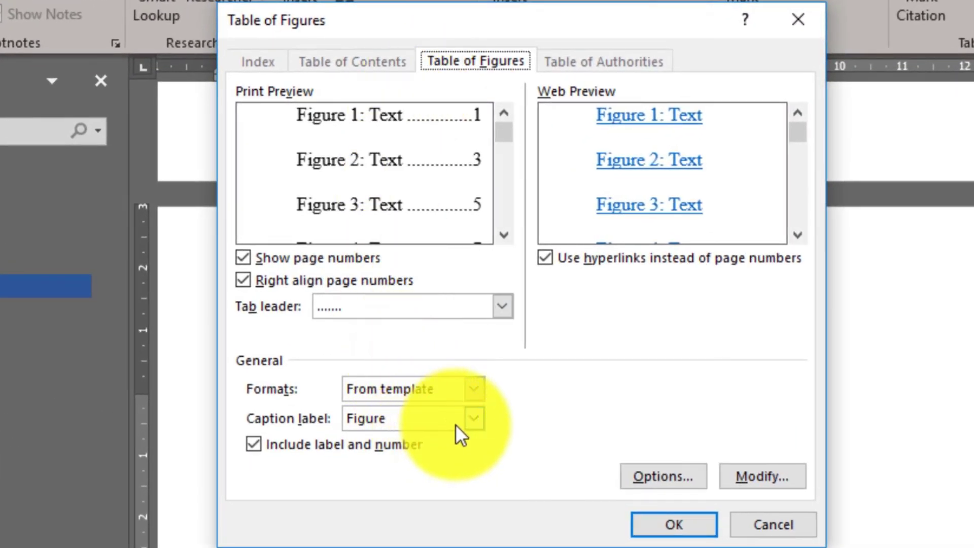
{"action": "left_click", "coordinate": [465, 423]}
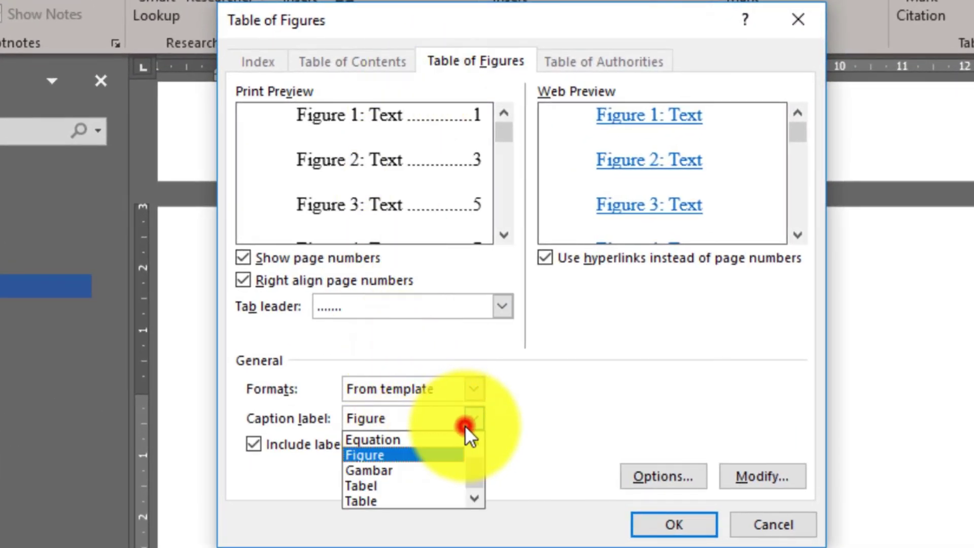
{"action": "left_click", "coordinate": [386, 485]}
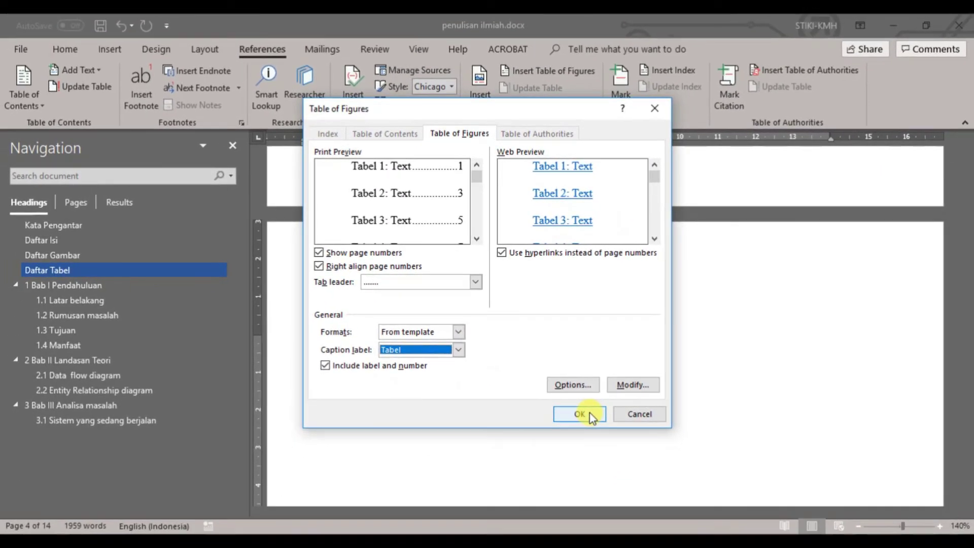
{"action": "left_click", "coordinate": [583, 413]}
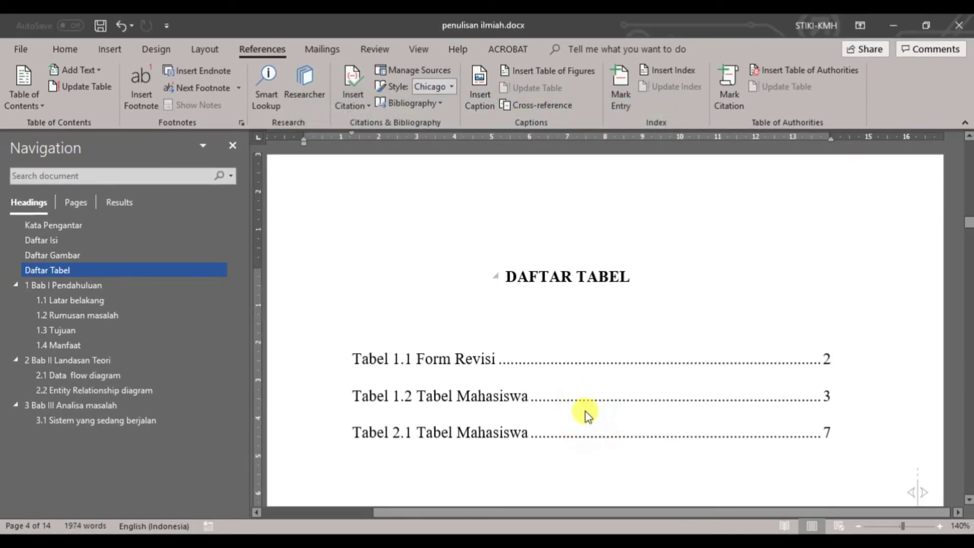